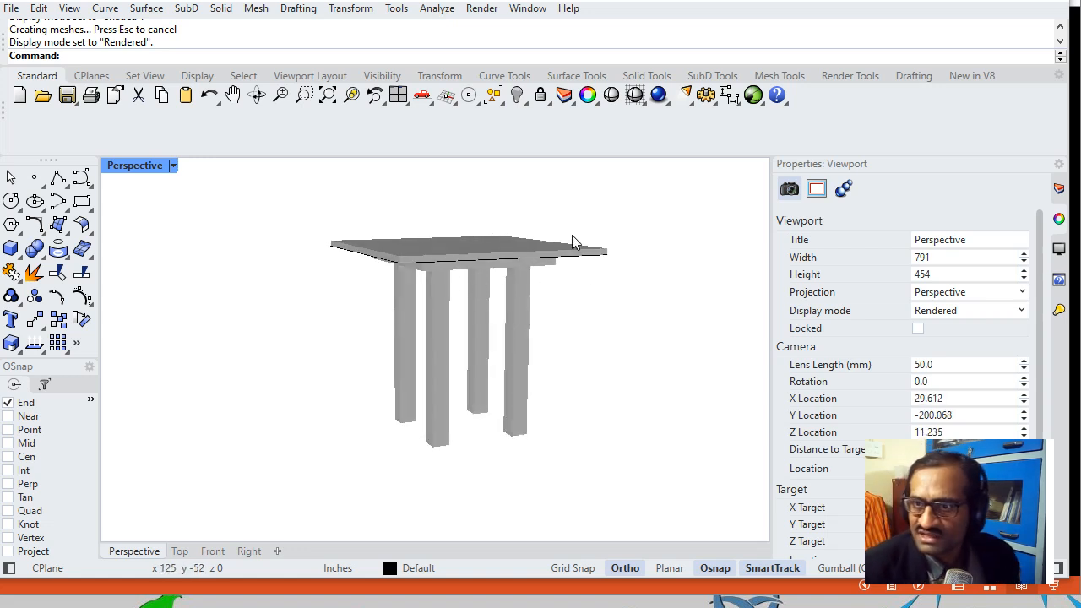
Assign a new Custom material to the tabletop
{"action": "left_click", "coordinate": [477, 253]}
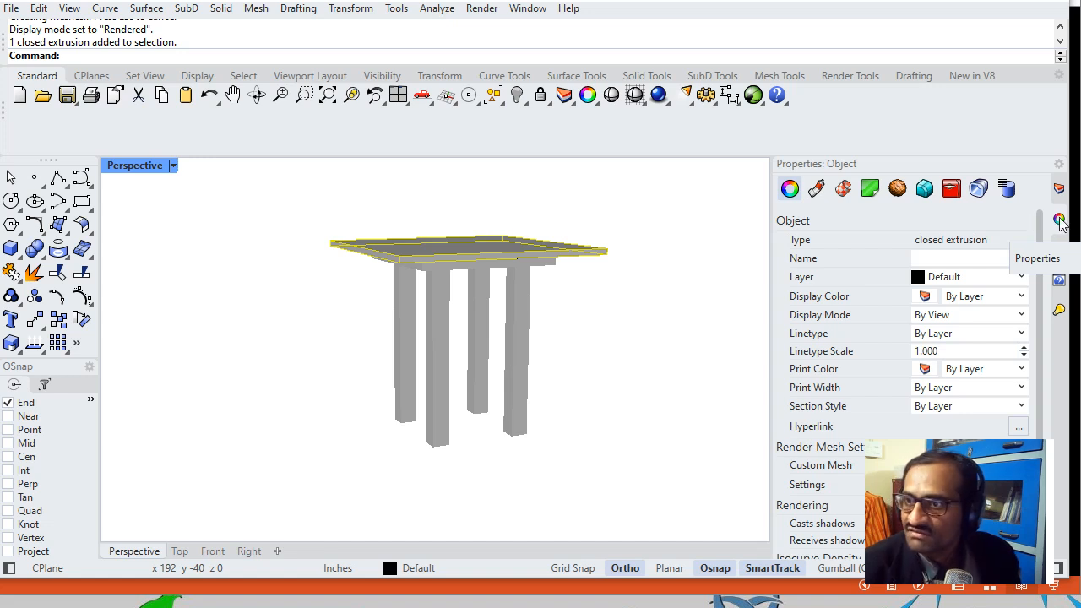
{"action": "left_click", "coordinate": [815, 193]}
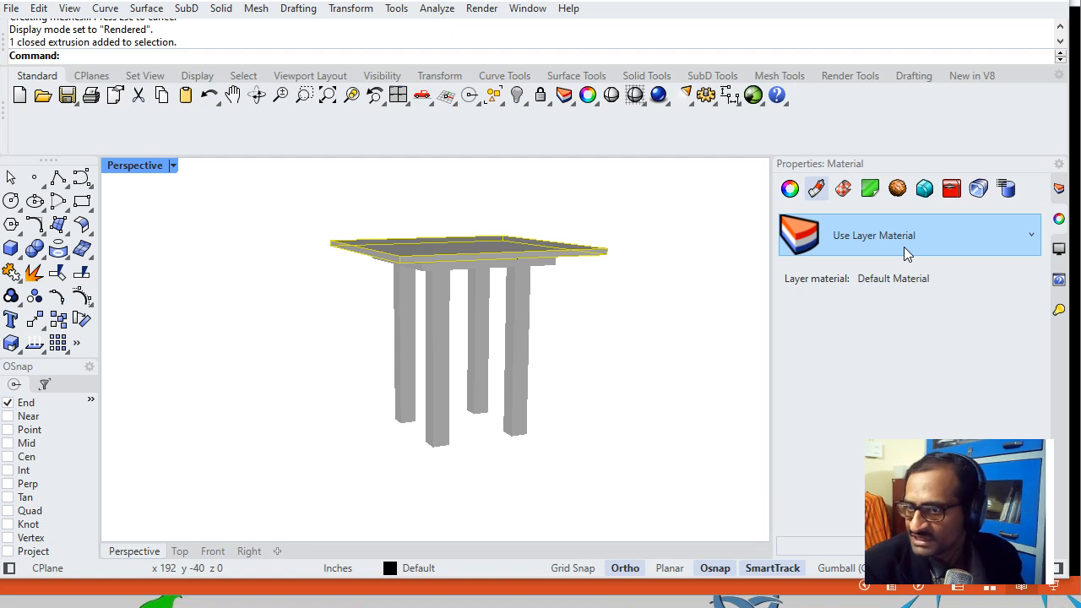
{"action": "left_click", "coordinate": [938, 240]}
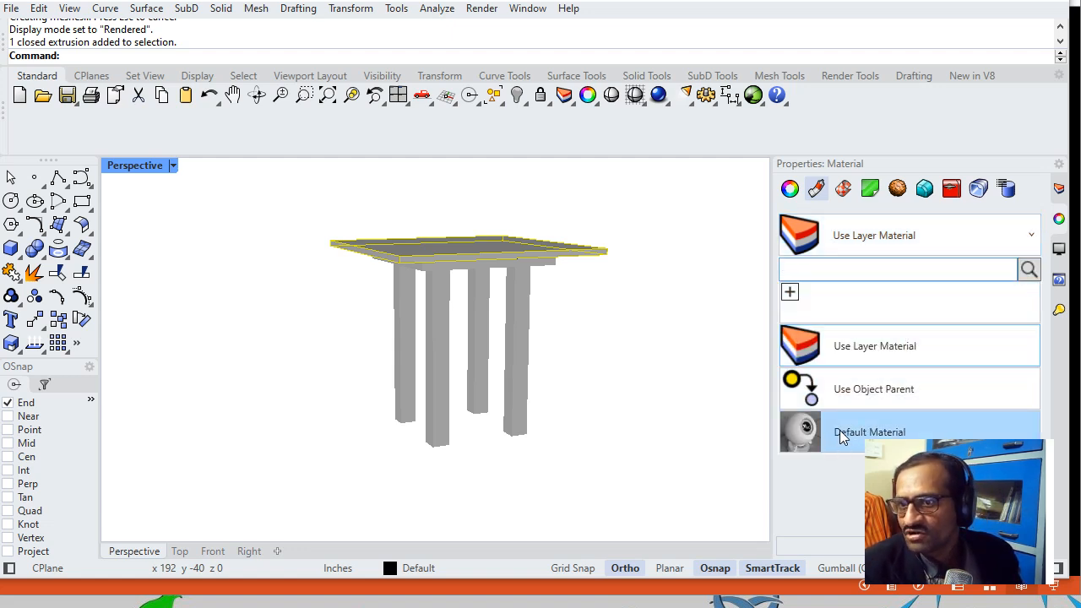
{"action": "left_click", "coordinate": [793, 294]}
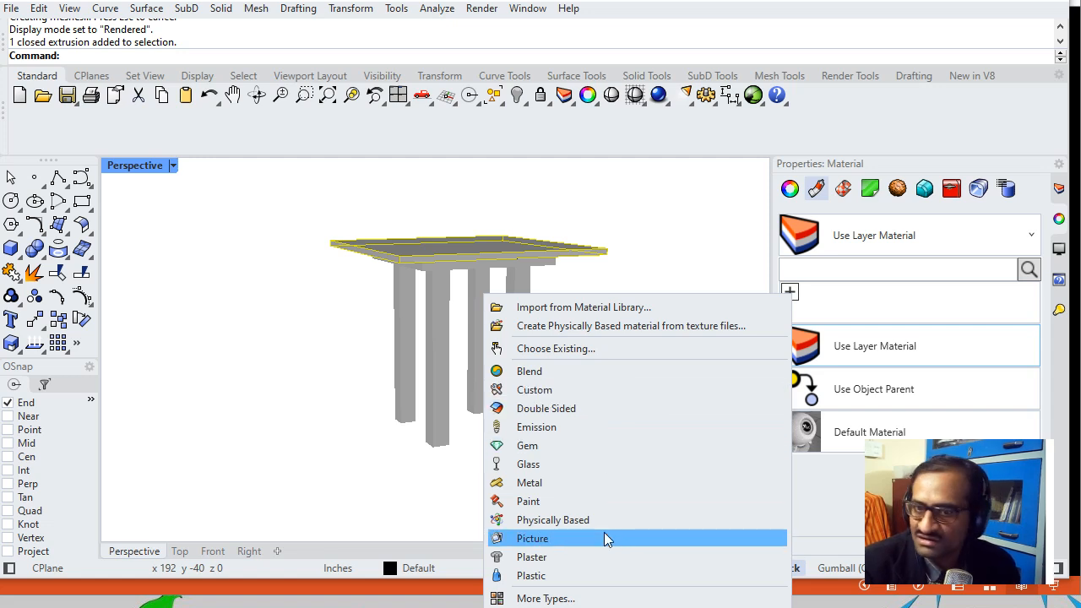
{"action": "left_click", "coordinate": [574, 391]}
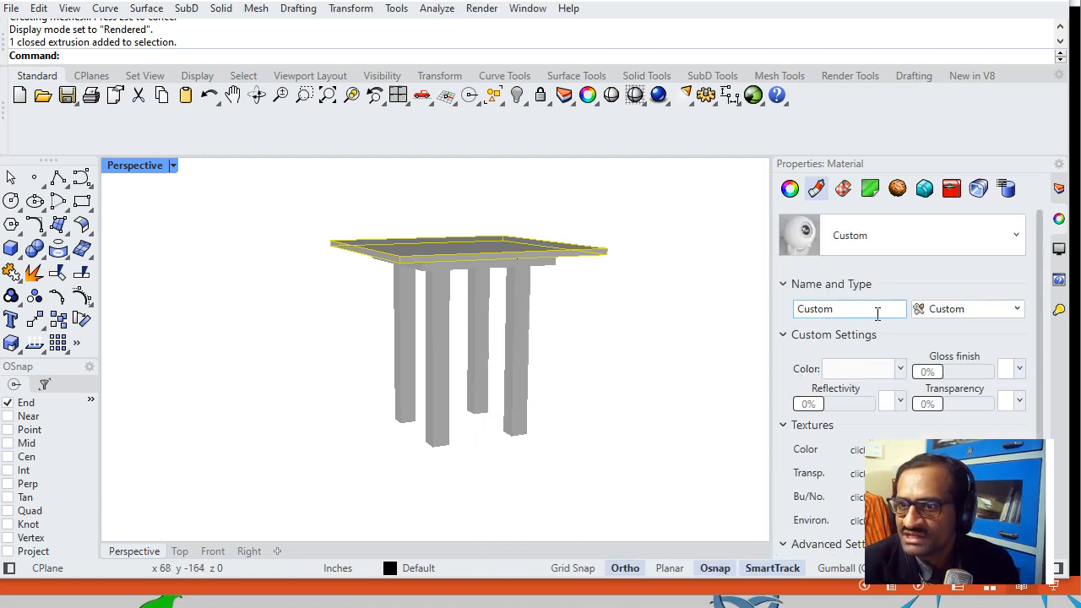
Set the tabletop material's colour to a saturated red with hue 4
{"action": "left_click", "coordinate": [865, 369]}
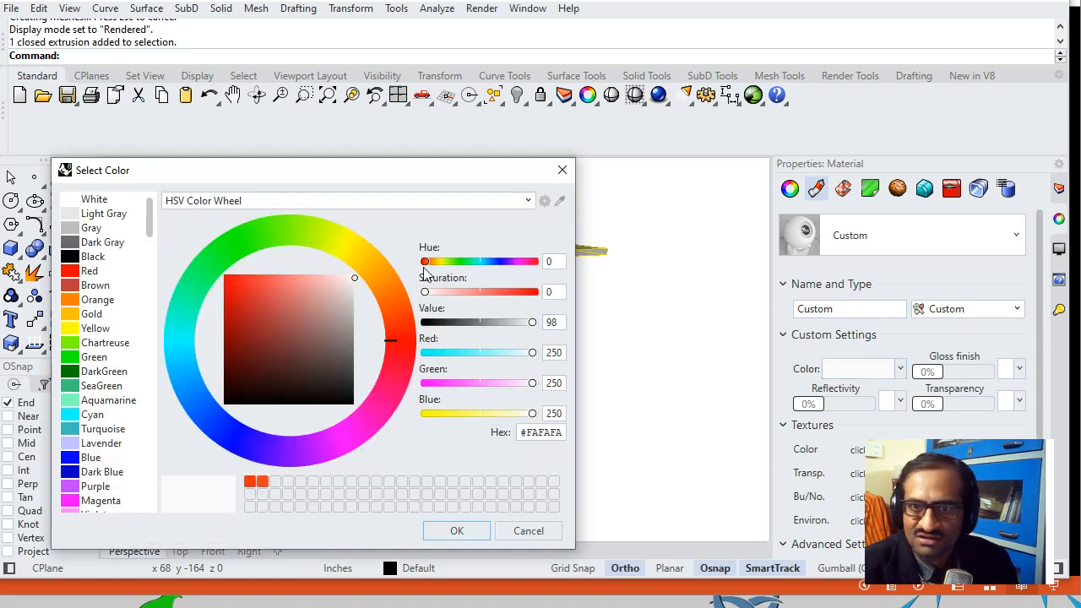
{"action": "left_click", "coordinate": [403, 316]}
{"action": "left_click", "coordinate": [403, 332]}
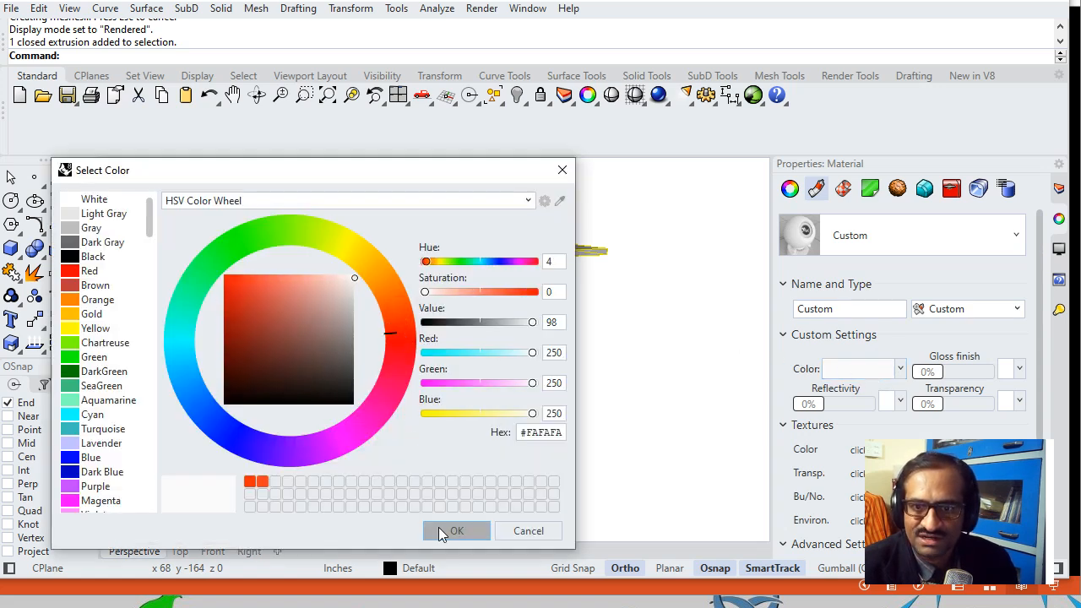
{"action": "left_click", "coordinate": [528, 292]}
{"action": "left_click", "coordinate": [457, 531]}
{"action": "right_click_drag", "start_coordinate": [478, 273], "coordinate": [470, 258]}
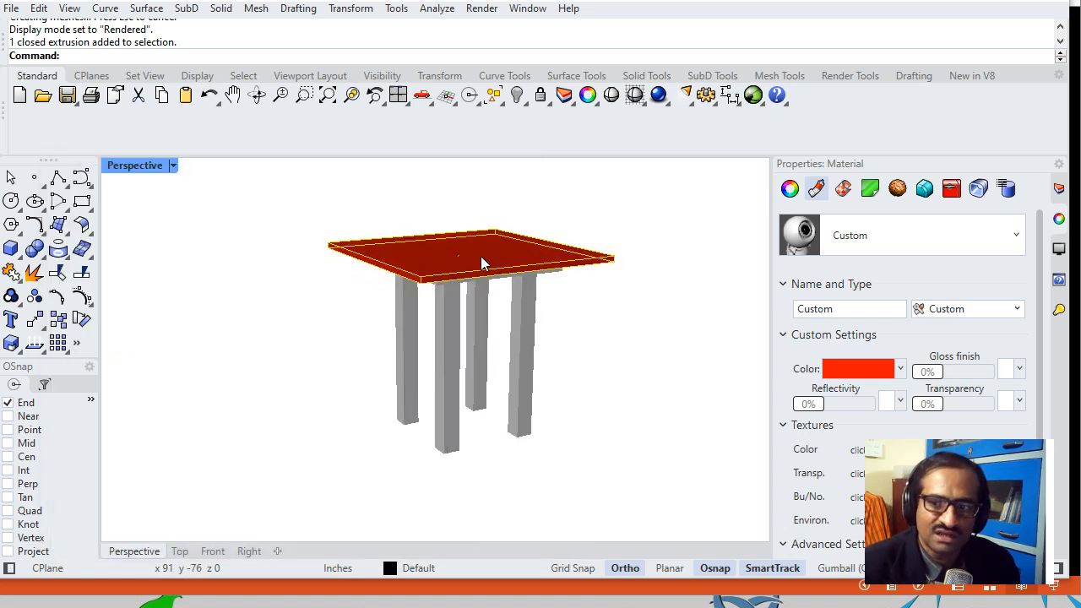
{"action": "right_click_drag", "start_coordinate": [495, 313], "coordinate": [486, 256]}
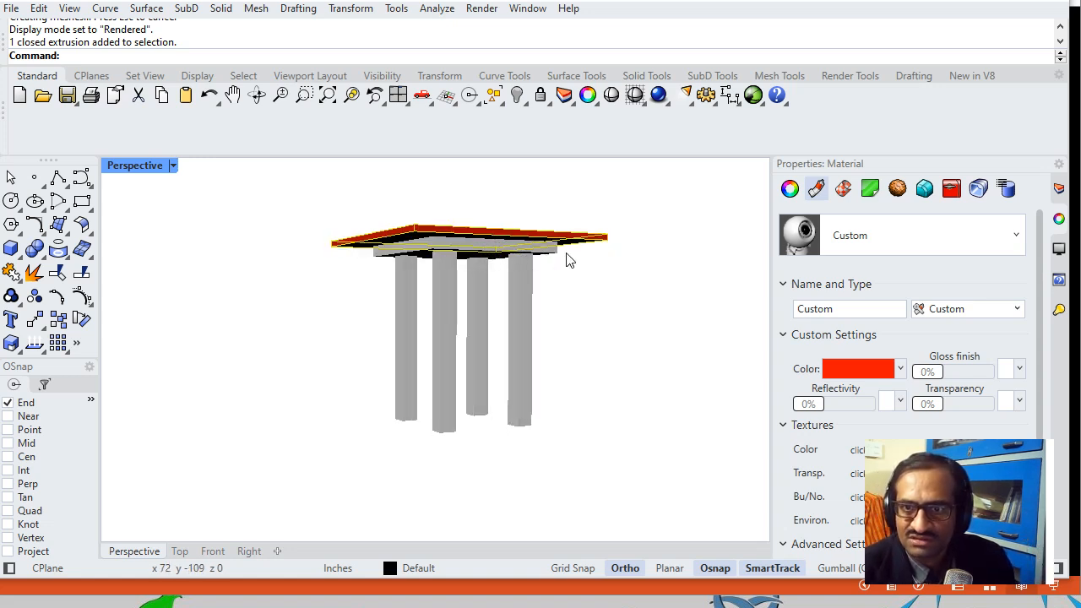
{"action": "right_click_drag", "start_coordinate": [594, 326], "coordinate": [568, 297]}
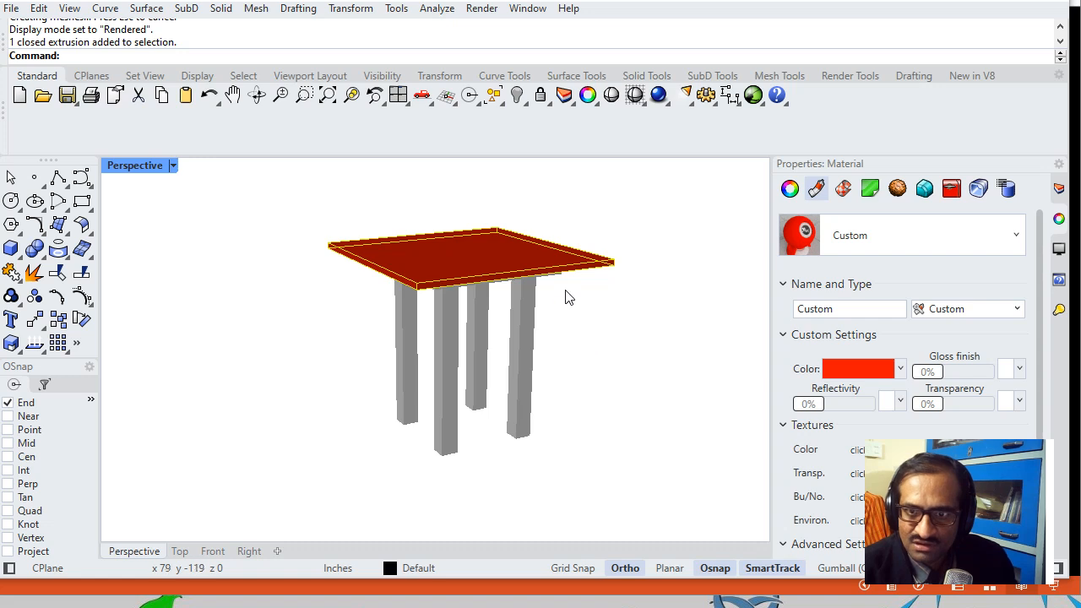
Load the wood image images.jpeg from the Desktop as the colour texture of the tabletop's Custom material
{"action": "left_click", "coordinate": [562, 267]}
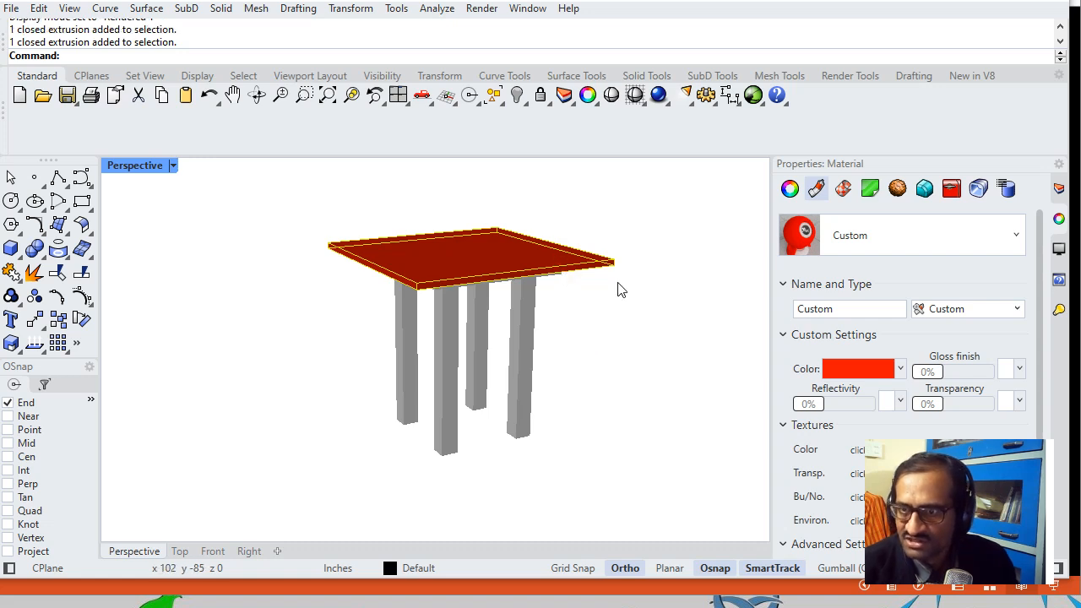
{"action": "left_click", "coordinate": [901, 373]}
{"action": "left_click", "coordinate": [825, 453]}
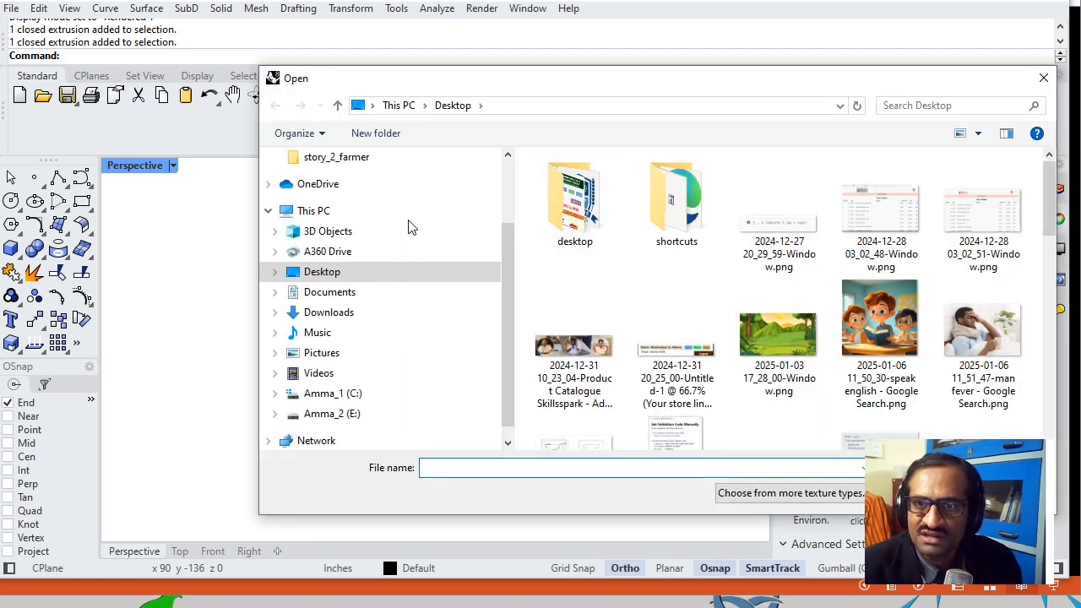
{"action": "scroll", "coordinate": [747, 317], "scroll_direction": "down", "scroll_amount": 5}
{"action": "scroll", "coordinate": [752, 317], "scroll_direction": "down", "scroll_amount": 3}
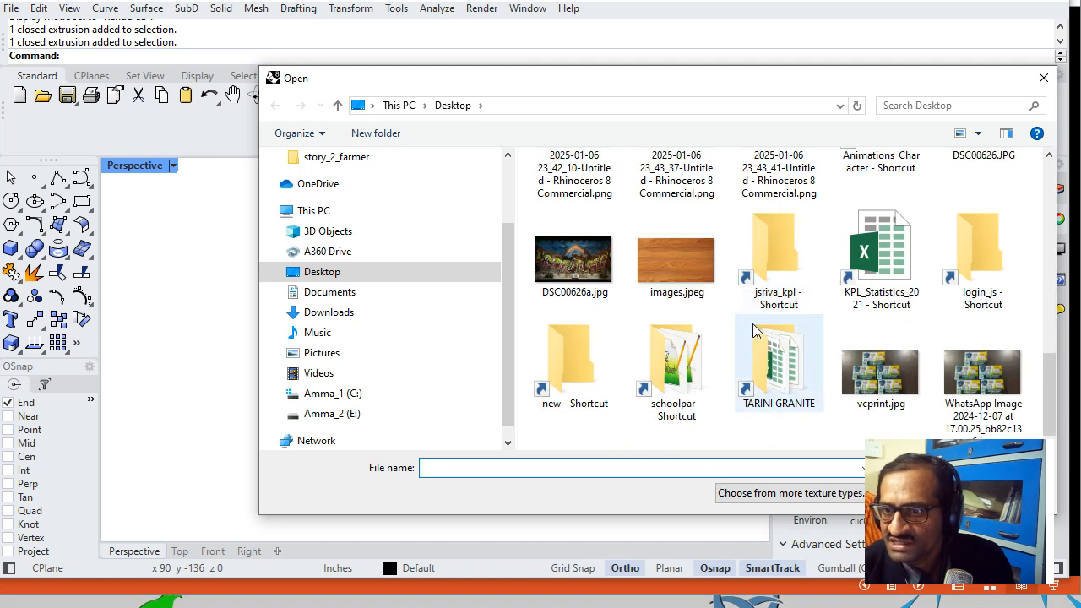
{"action": "double_click", "coordinate": [660, 261]}
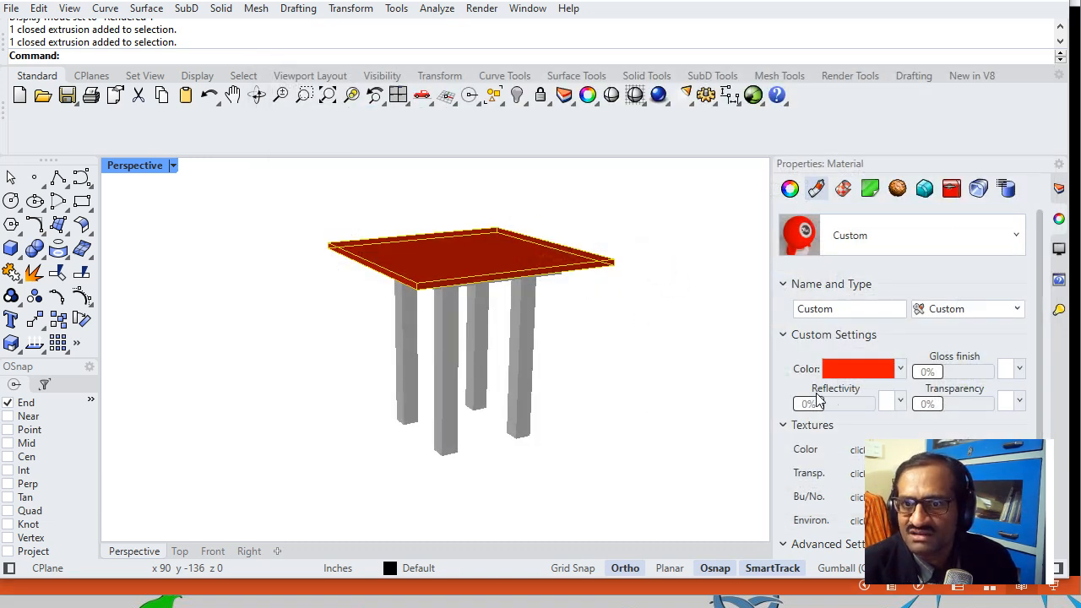
Apply the existing Custom wood material to the smaller slab beneath the tabletop
{"action": "right_click_drag", "start_coordinate": [481, 257], "coordinate": [480, 229]}
{"action": "left_click", "coordinate": [445, 212]}
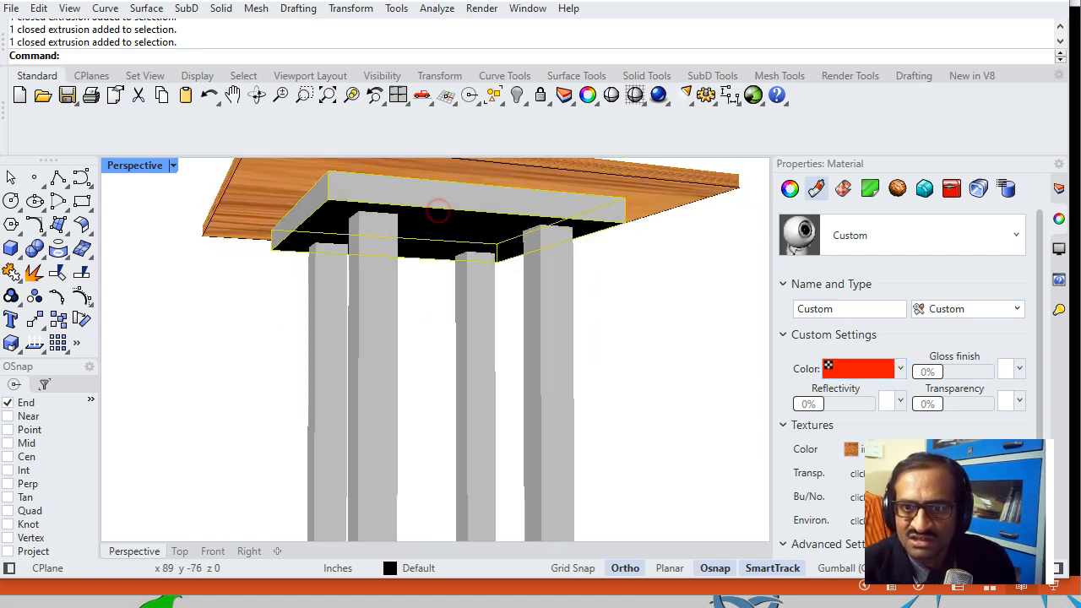
{"action": "left_click", "coordinate": [939, 240]}
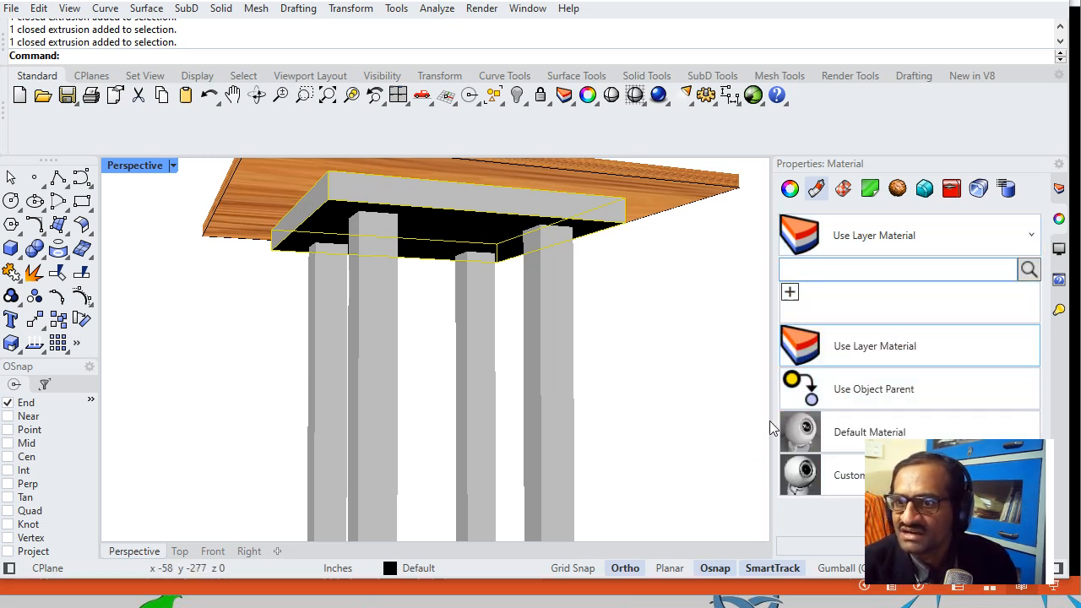
{"action": "left_click", "coordinate": [828, 476]}
{"action": "left_click", "coordinate": [651, 366]}
Apply the existing Custom wood material to all four table legs together
{"action": "left_click_drag", "start_coordinate": [651, 367], "coordinate": [265, 417]}
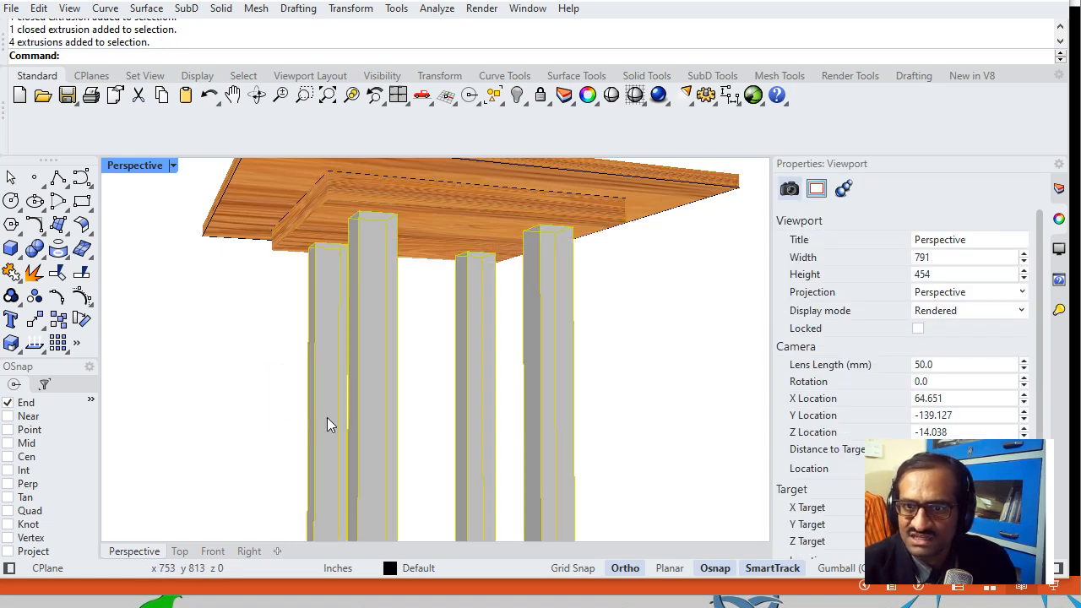
{"action": "left_click", "coordinate": [898, 241]}
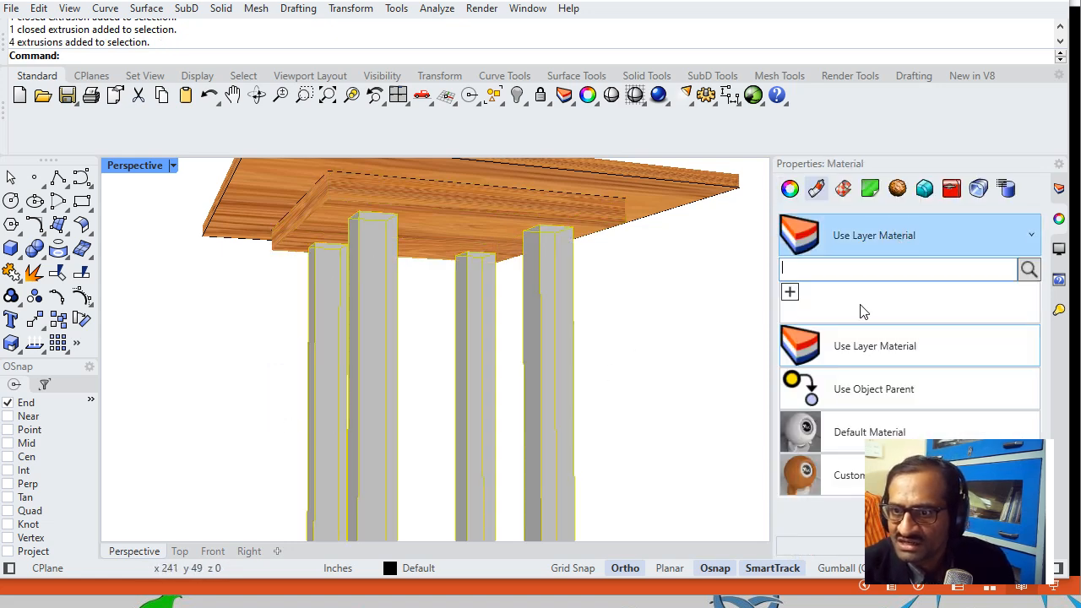
{"action": "left_click", "coordinate": [830, 477]}
{"action": "left_click", "coordinate": [637, 357]}
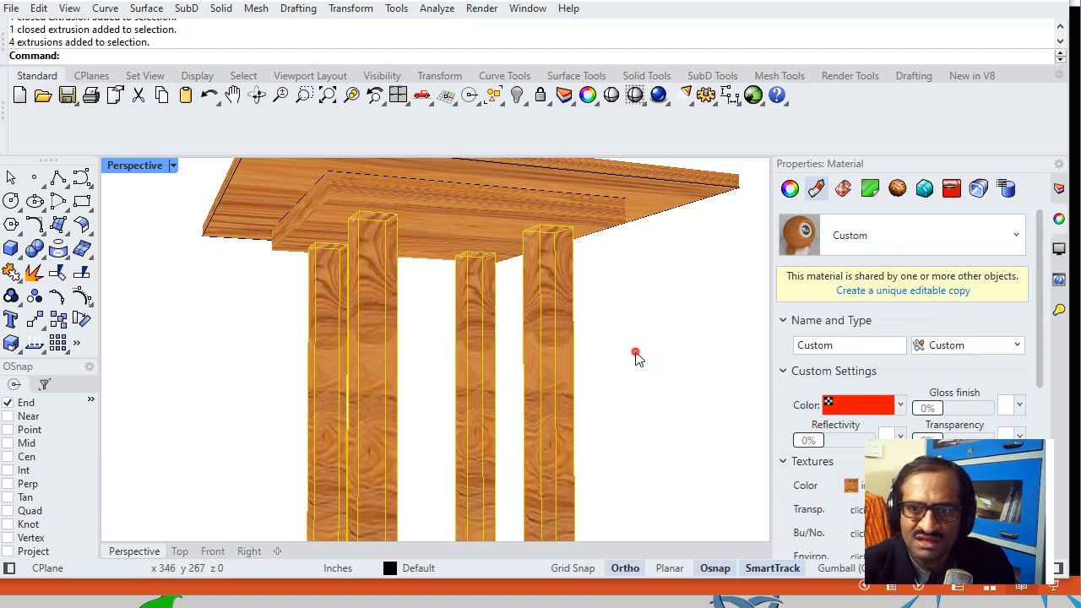
{"action": "scroll", "coordinate": [465, 336], "scroll_direction": "down", "scroll_amount": 6}
{"action": "right_click_drag", "start_coordinate": [445, 339], "coordinate": [282, 336]}
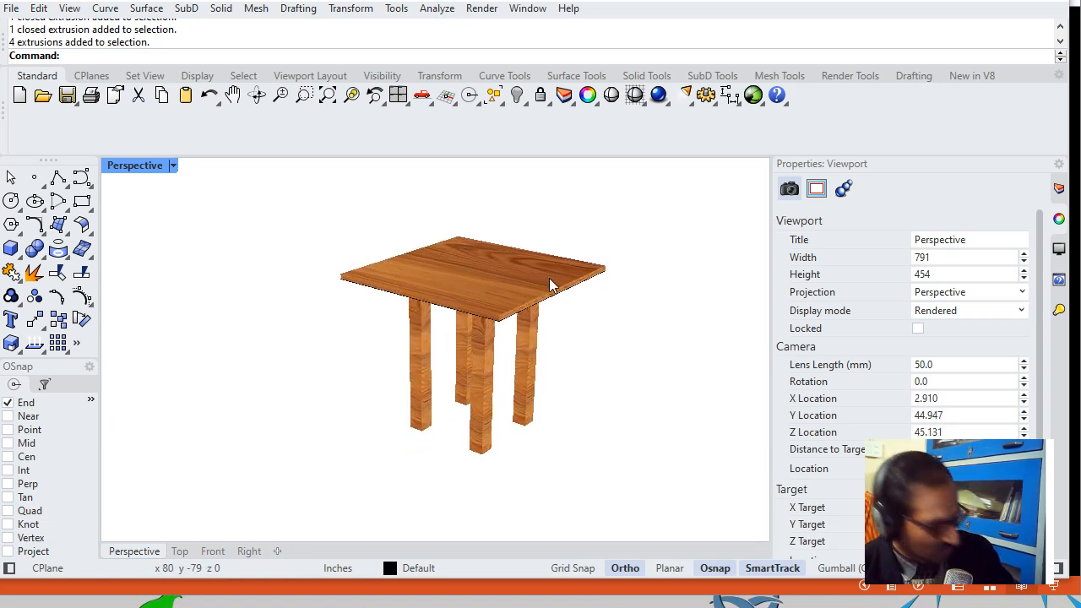
{"action": "scroll", "coordinate": [574, 269], "scroll_direction": "up", "scroll_amount": 4}
{"action": "right_click_drag", "start_coordinate": [555, 314], "coordinate": [532, 292]}
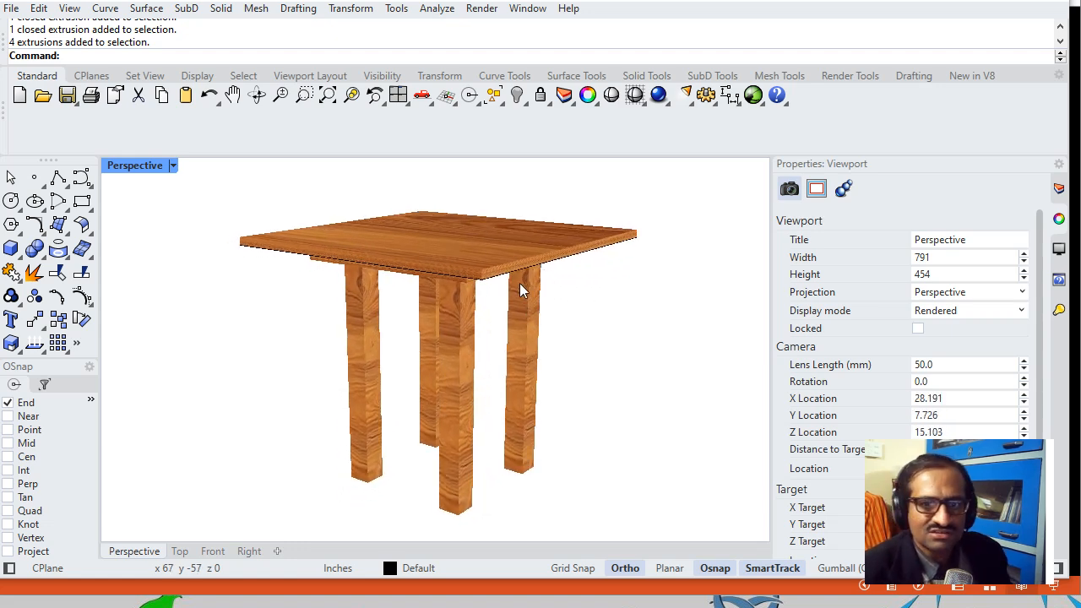
{"action": "scroll", "coordinate": [506, 304], "scroll_direction": "down", "scroll_amount": 5}
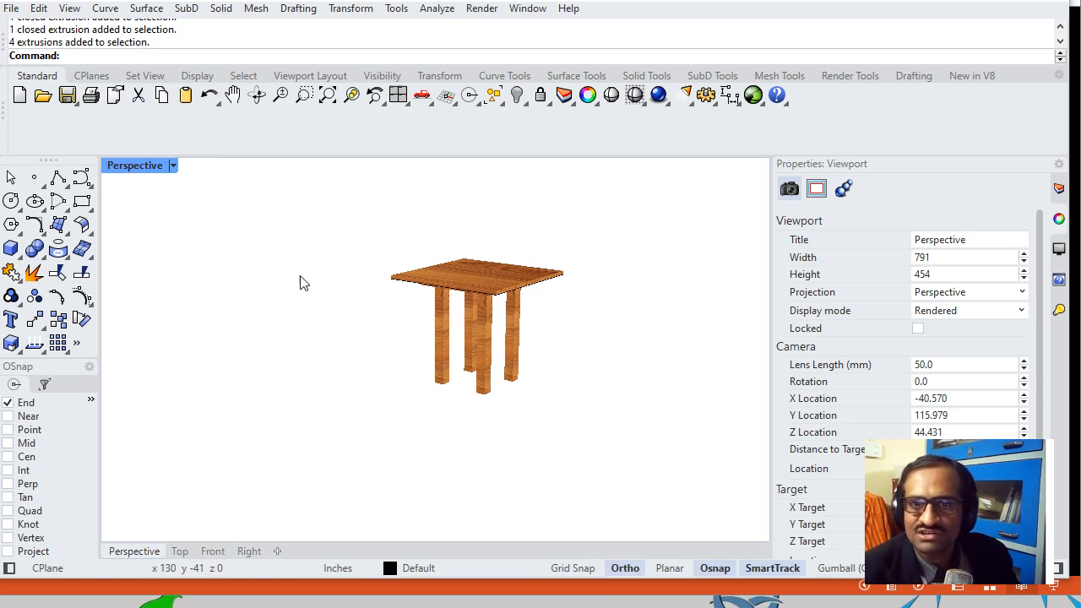
Switch to the four-viewport layout and draw a thin box around the table in the Top view as a floor, one corner at about x 263, y -192
{"action": "double_click", "coordinate": [146, 169]}
{"action": "scroll", "coordinate": [251, 266], "scroll_direction": "down", "scroll_amount": 2}
{"action": "scroll", "coordinate": [243, 270], "scroll_direction": "down", "scroll_amount": 2}
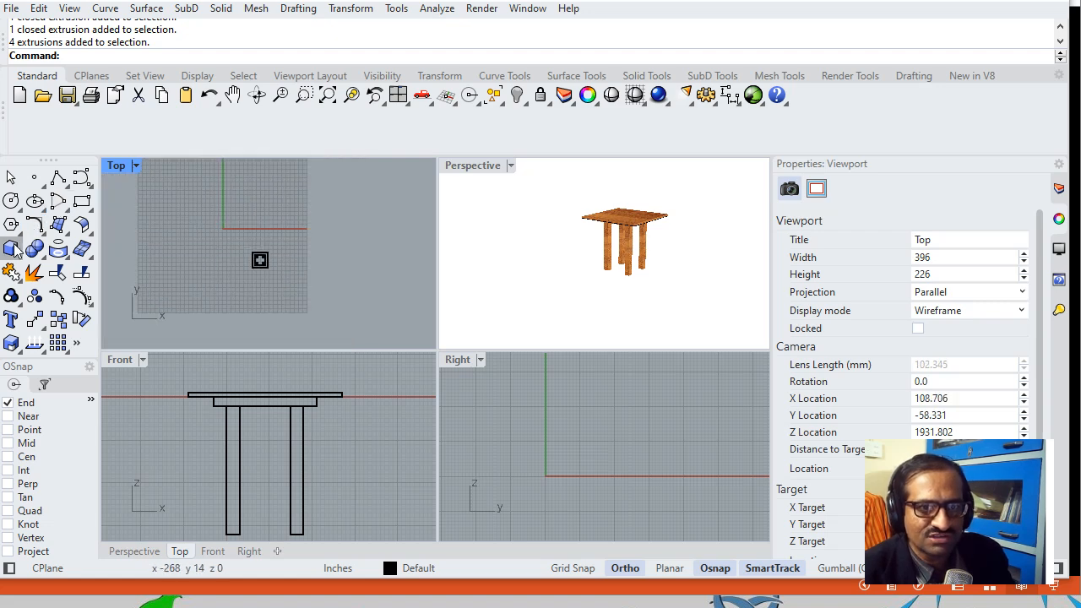
{"action": "left_click", "coordinate": [11, 248]}
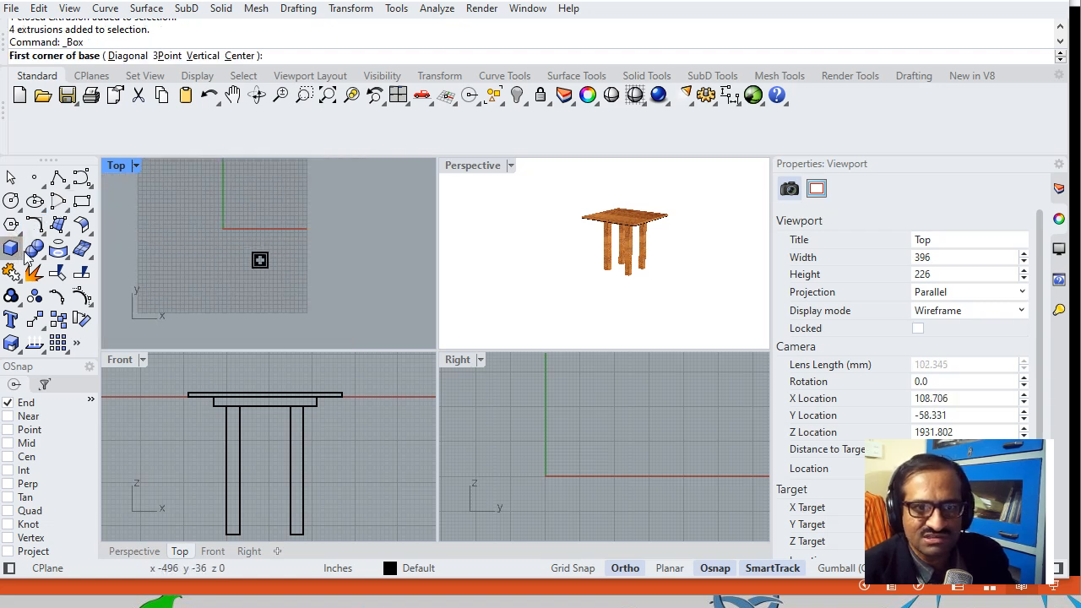
{"action": "left_click", "coordinate": [210, 223]}
{"action": "left_click", "coordinate": [333, 310]}
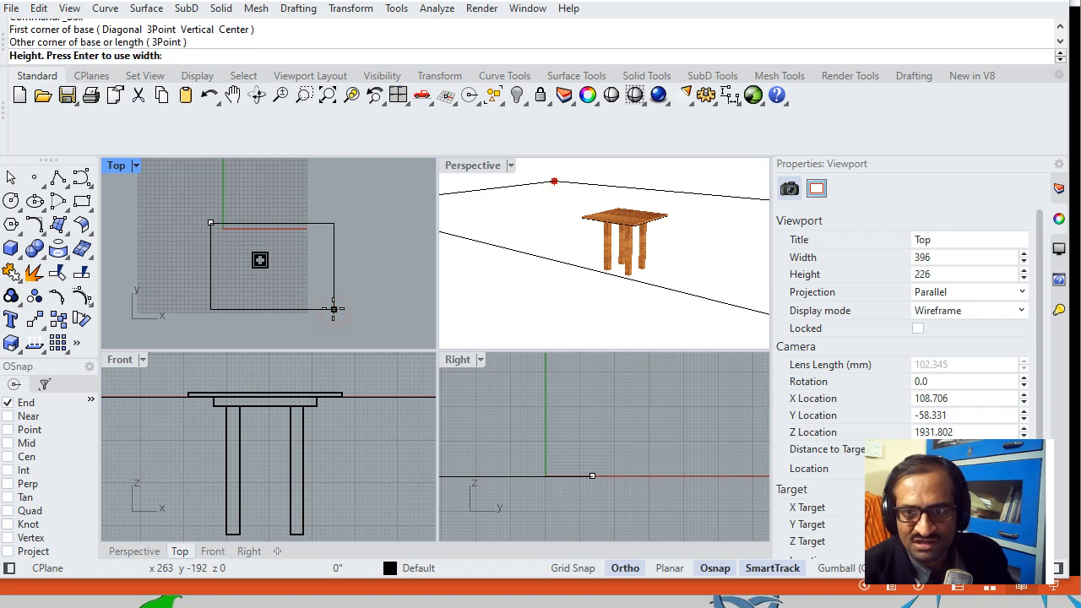
{"action": "left_click", "coordinate": [333, 309]}
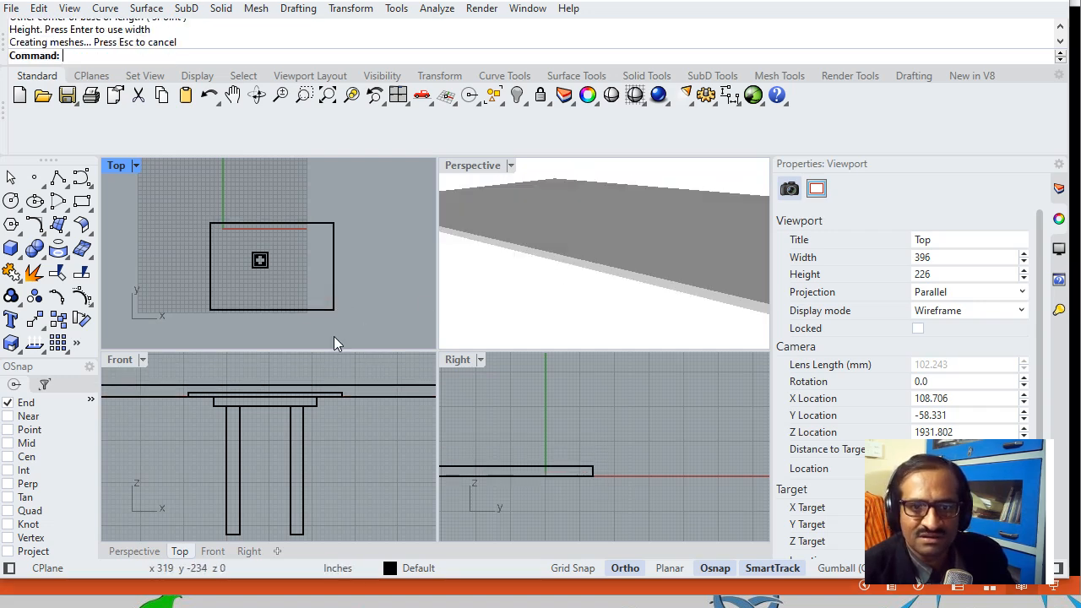
Move the floor box down in the Front view to the bottom of the table legs and deselect it
{"action": "left_click", "coordinate": [314, 315]}
{"action": "left_click", "coordinate": [338, 428]}
{"action": "scroll", "coordinate": [363, 414], "scroll_direction": "down", "scroll_amount": 3}
{"action": "left_click", "coordinate": [372, 409]}
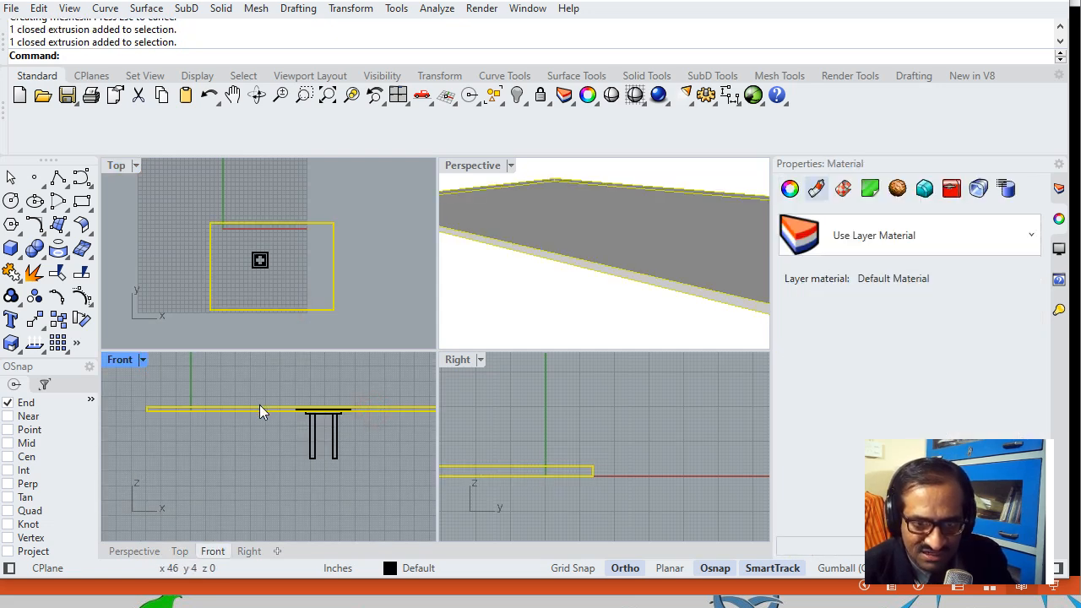
{"action": "left_click_drag", "start_coordinate": [259, 410], "coordinate": [248, 457]}
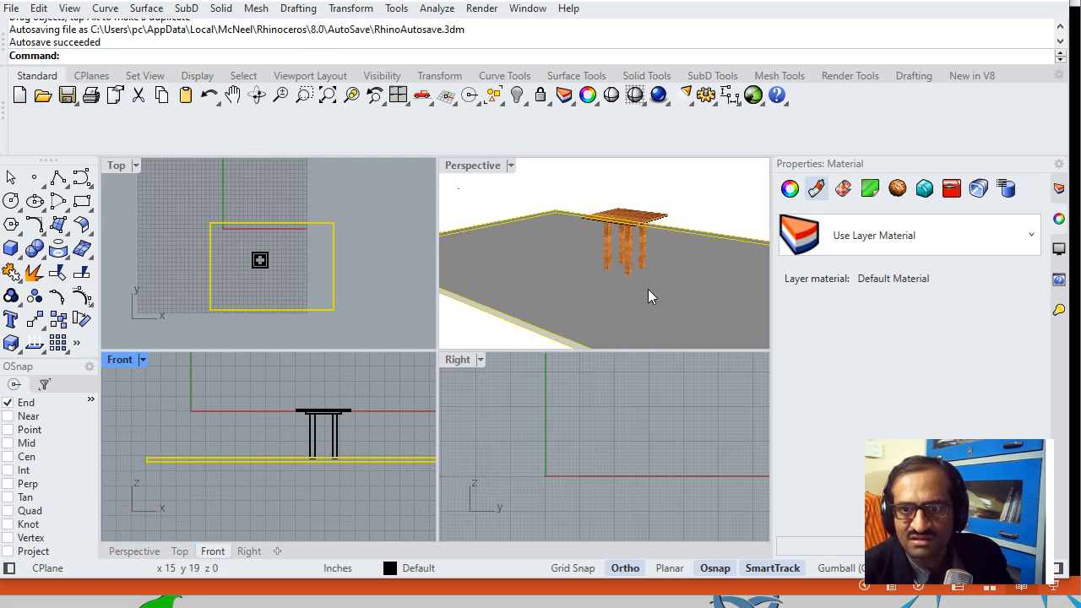
{"action": "left_click", "coordinate": [498, 333]}
{"action": "scroll", "coordinate": [603, 249], "scroll_direction": "up", "scroll_amount": 6}
{"action": "right_click_drag", "start_coordinate": [594, 247], "coordinate": [621, 267]}
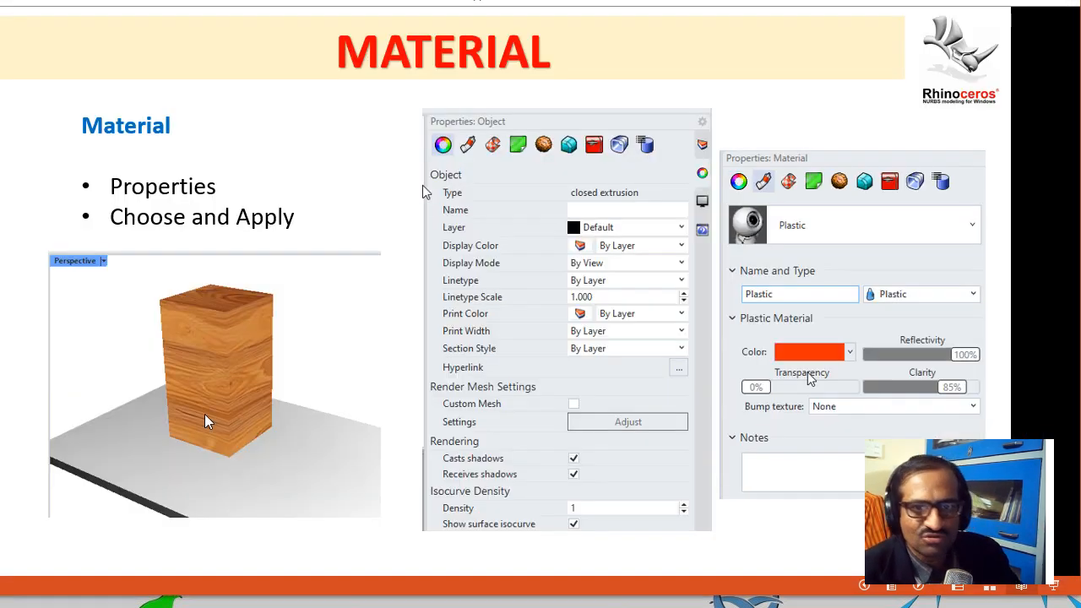
{"action": "left_click", "coordinate": [486, 153]}
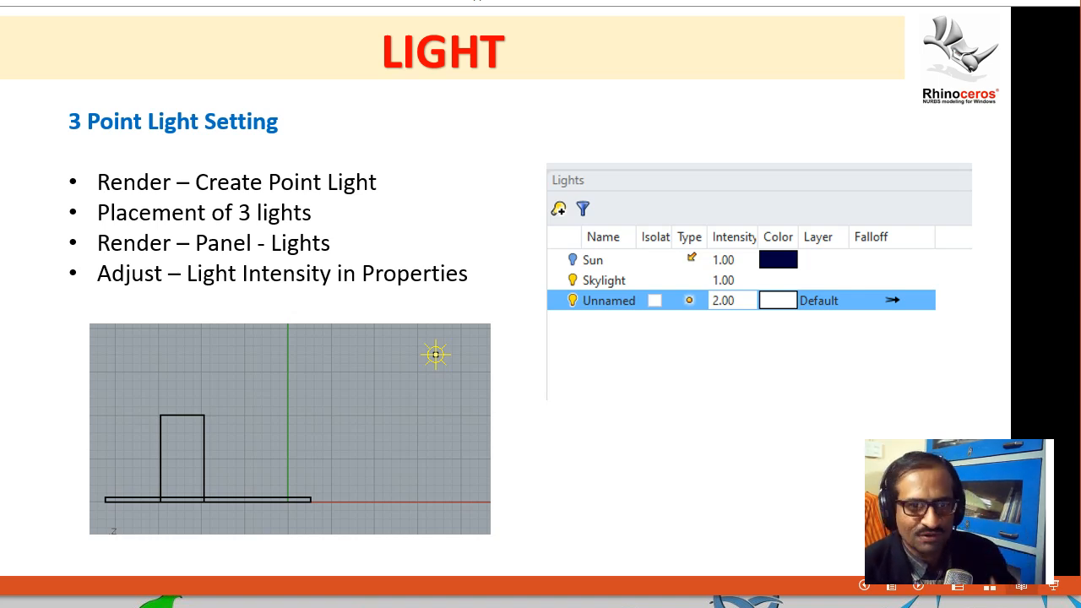
{"action": "left_click", "coordinate": [1, 267]}
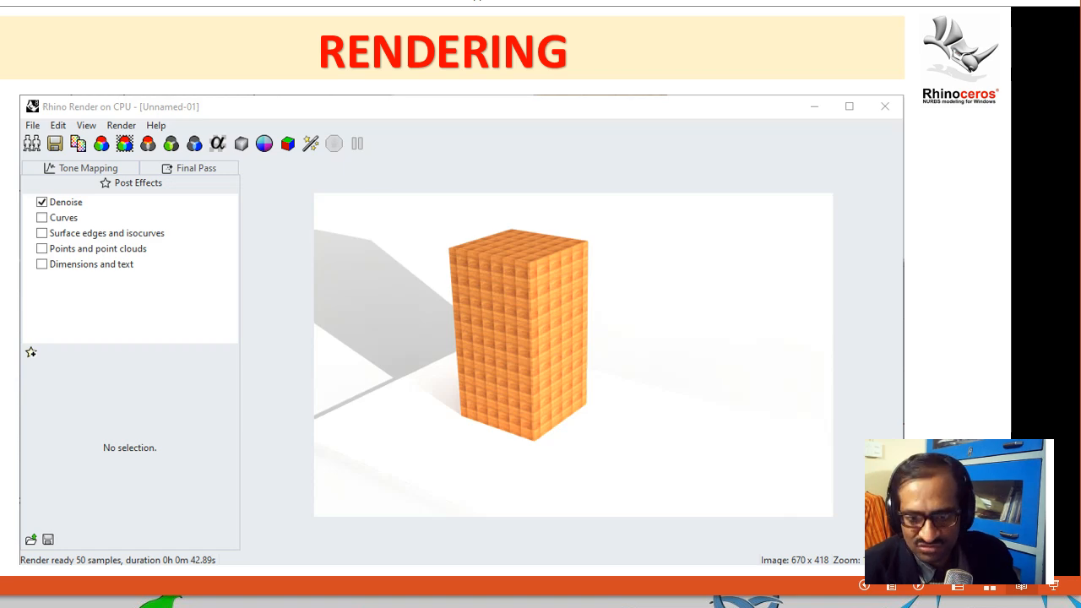
{"action": "key", "text": "alt+Tab"}
Create a point light in the Top view, outside the floor and diagonally beyond its lower-right corner
{"action": "left_click", "coordinate": [390, 266]}
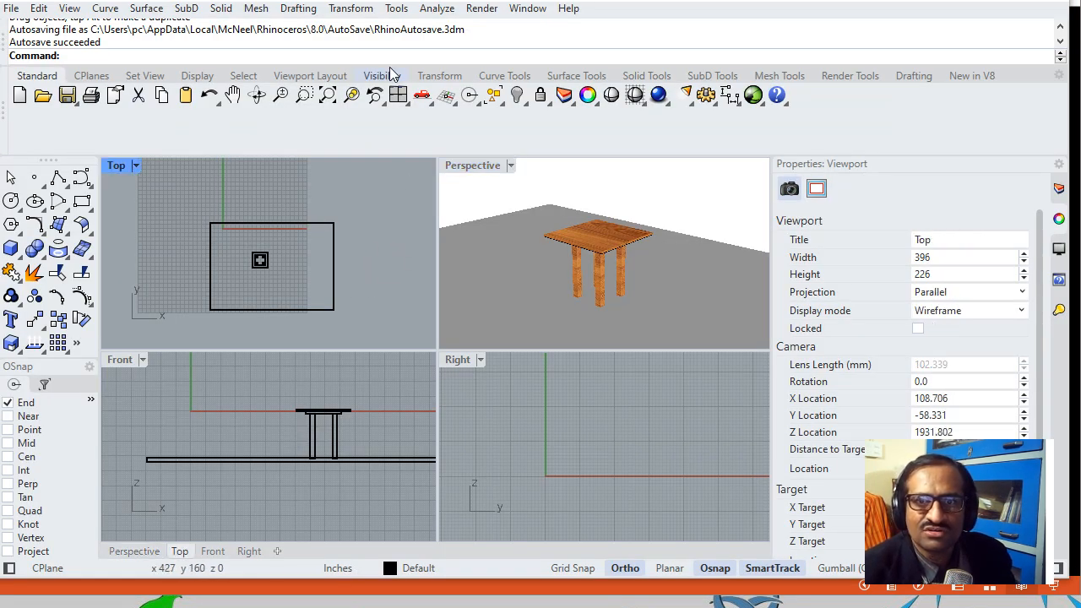
{"action": "left_click", "coordinate": [481, 8]}
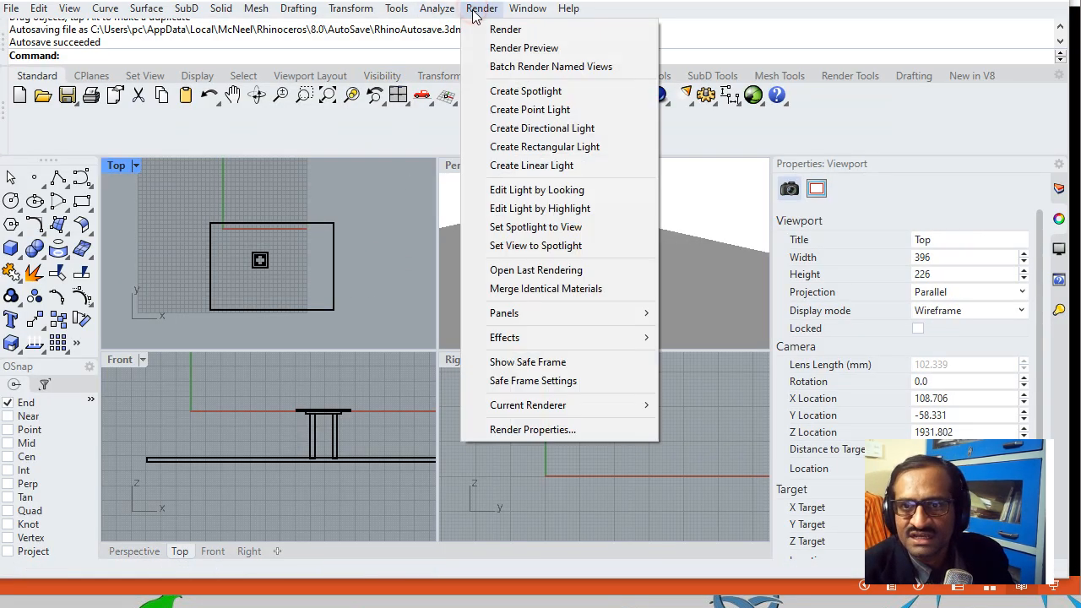
{"action": "left_click", "coordinate": [545, 110]}
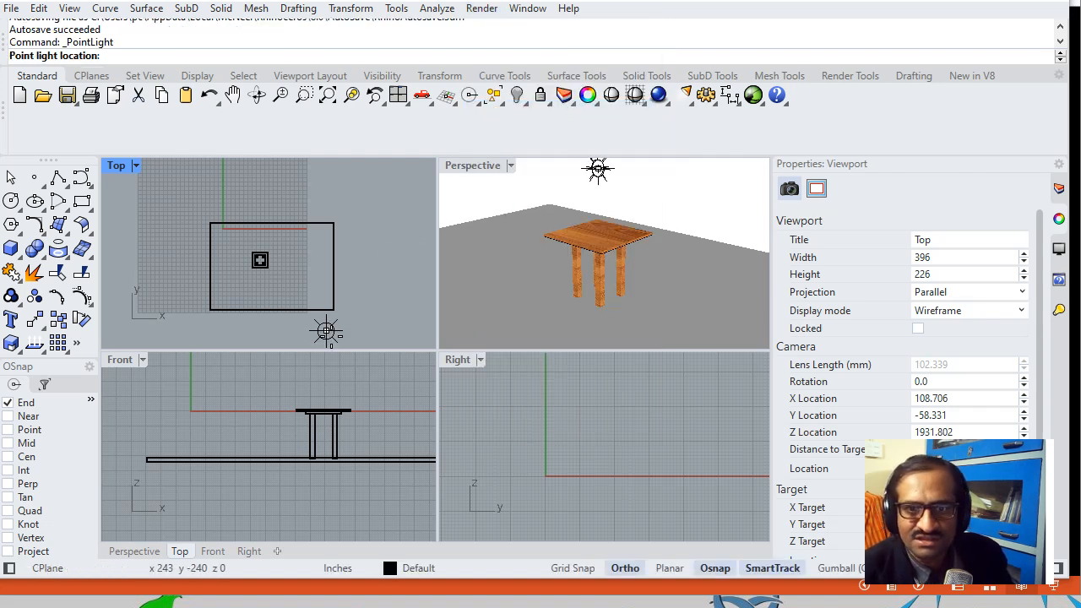
{"action": "left_click", "coordinate": [377, 334]}
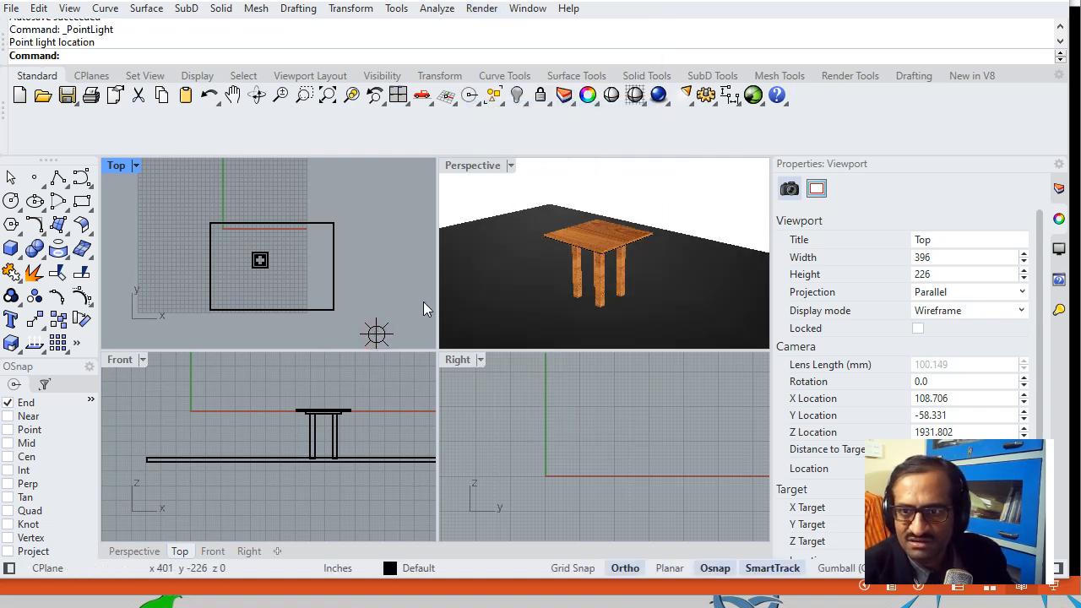
Raise the point light in the Front view well above the table and turn Ortho off
{"action": "scroll", "coordinate": [424, 309], "scroll_direction": "down", "scroll_amount": 5}
{"action": "left_click", "coordinate": [400, 446]}
{"action": "scroll", "coordinate": [392, 422], "scroll_direction": "down", "scroll_amount": 6}
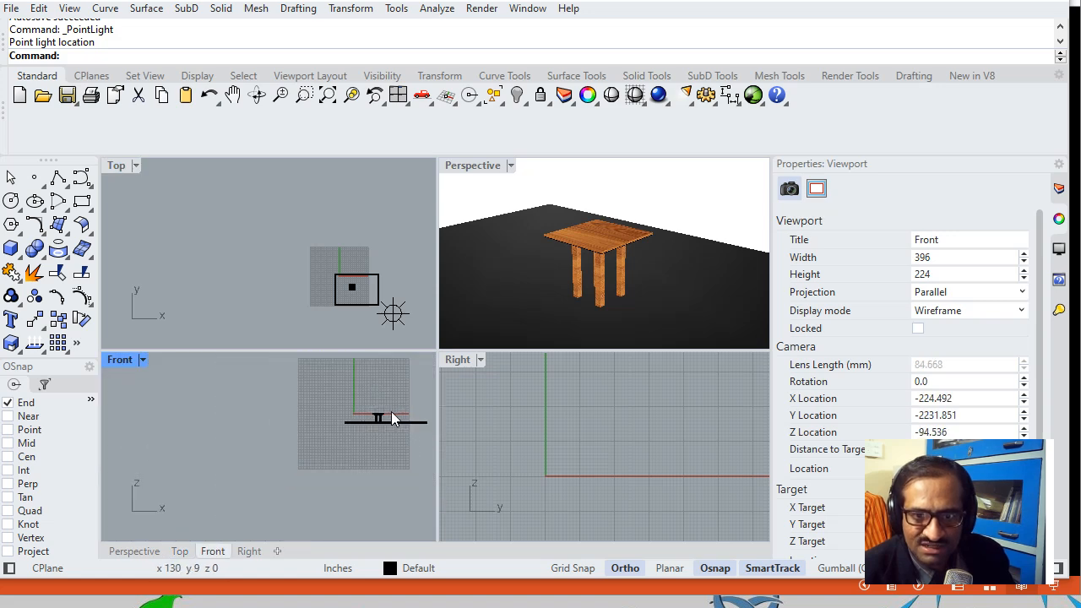
{"action": "left_click", "coordinate": [324, 475]}
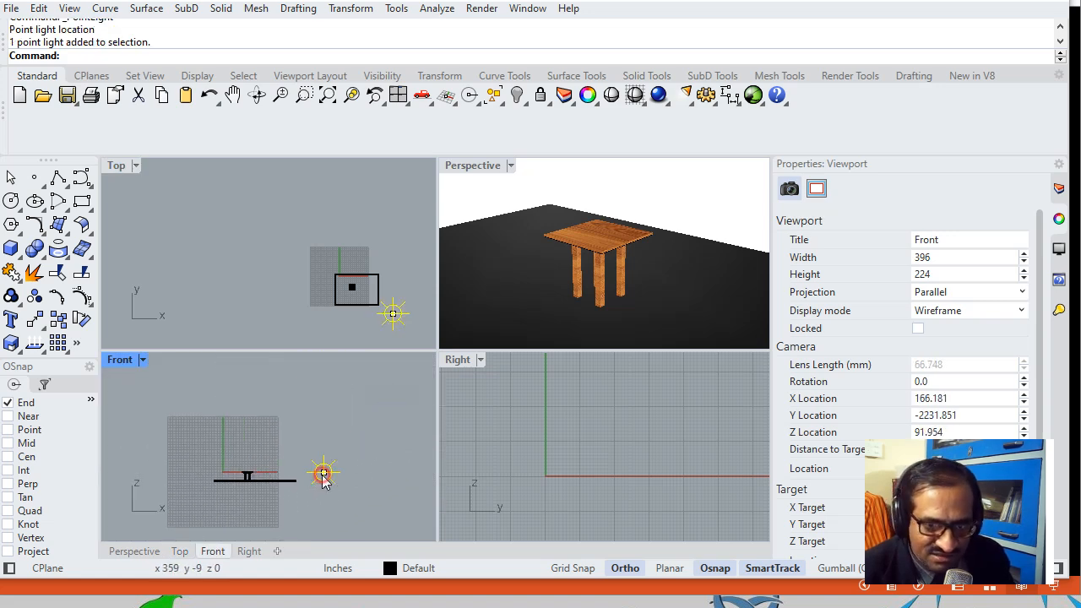
{"action": "left_click_drag", "start_coordinate": [316, 472], "coordinate": [298, 415]}
{"action": "key", "text": "F8"}
Copy the point light in the Top view to two more places, beyond the floor's upper-left corner and beyond its upper-right corner
{"action": "left_click", "coordinate": [405, 268]}
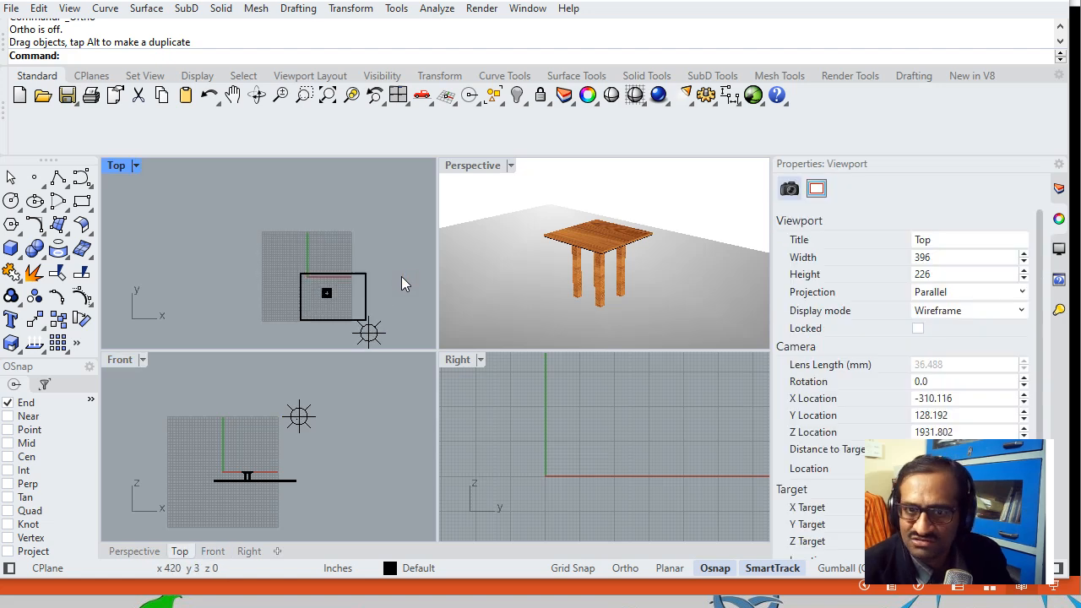
{"action": "right_click_drag", "start_coordinate": [387, 285], "coordinate": [360, 263]}
{"action": "left_click", "coordinate": [341, 308]}
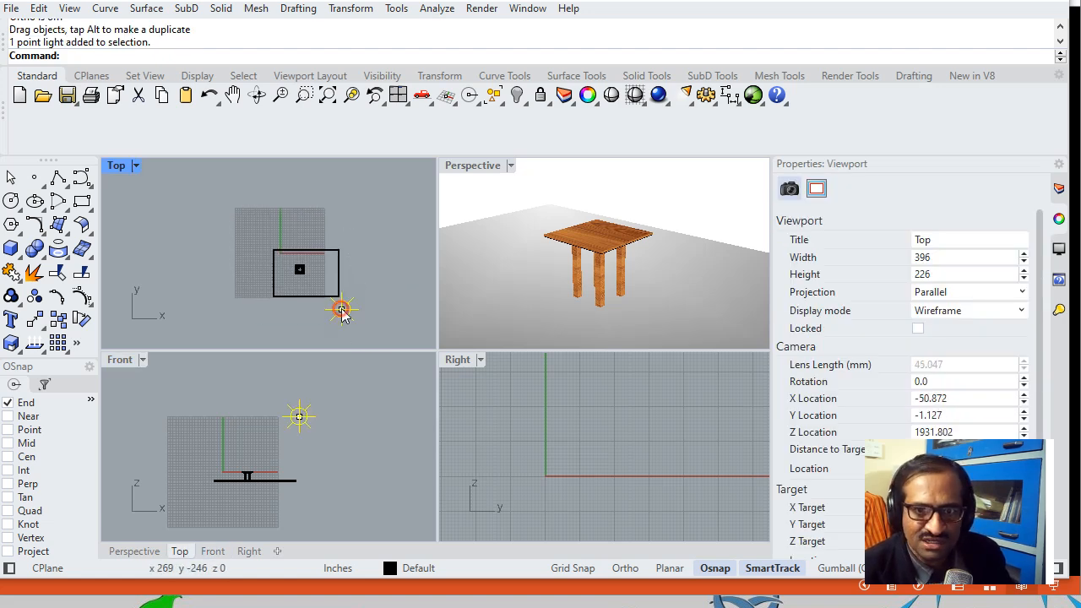
{"action": "type", "text": "py"}
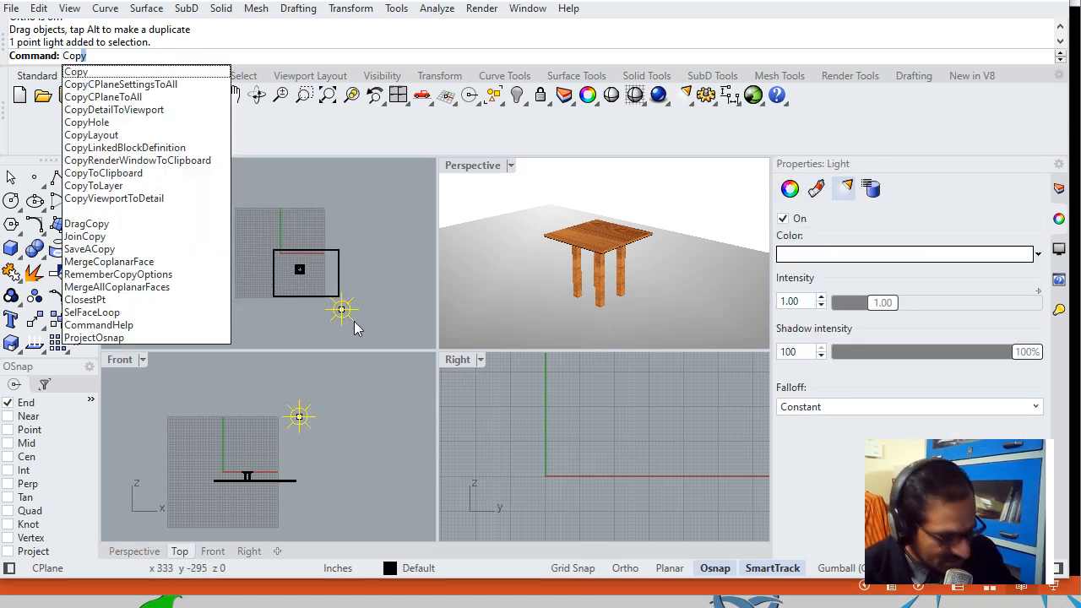
{"action": "key", "text": "Return"}
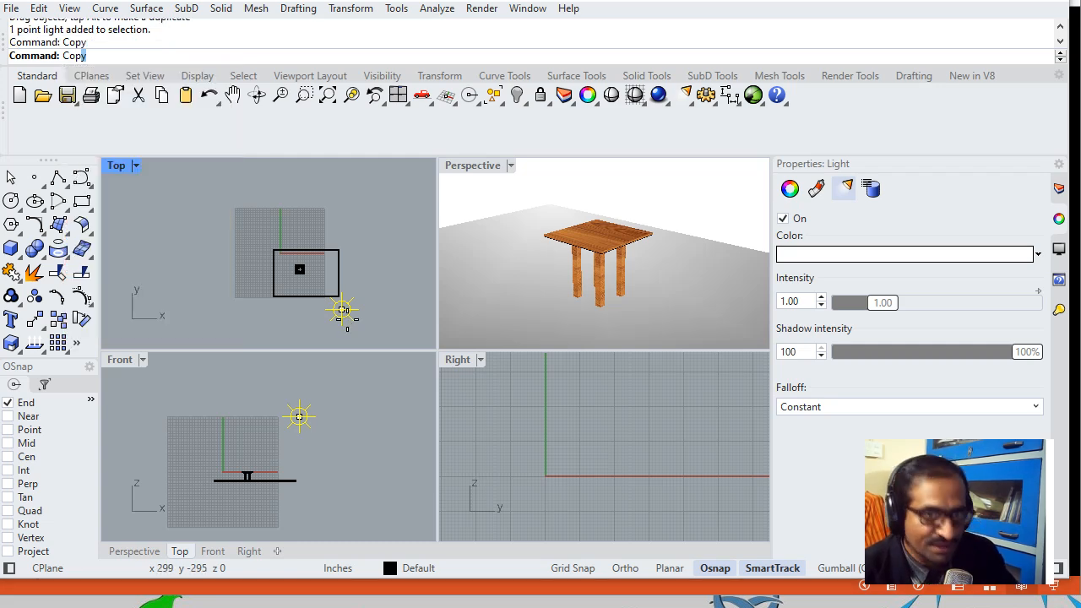
{"action": "left_click", "coordinate": [341, 312]}
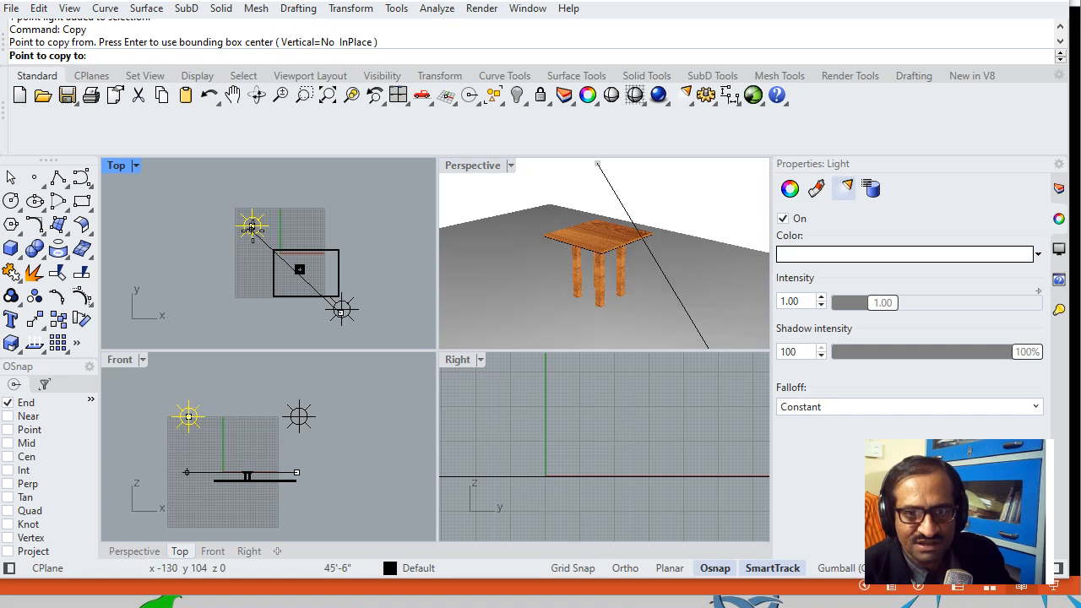
{"action": "left_click", "coordinate": [255, 236]}
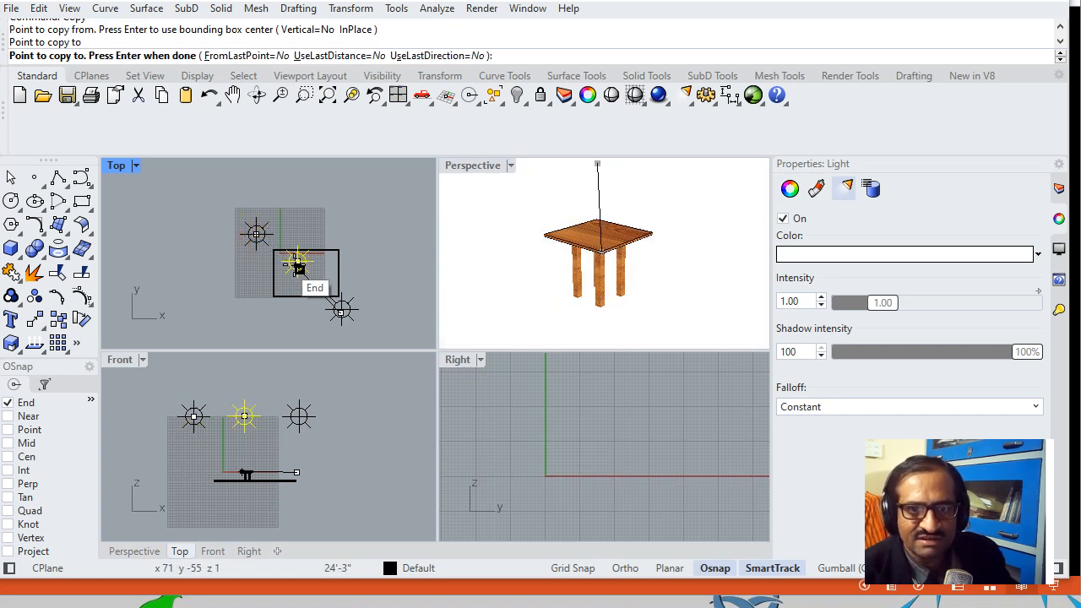
{"action": "left_click", "coordinate": [358, 214]}
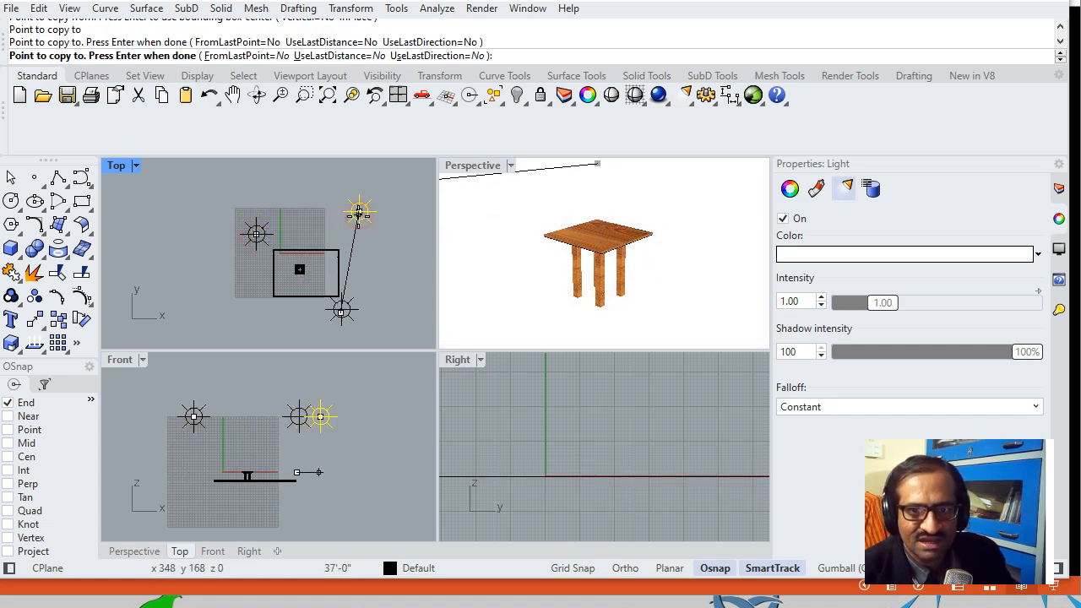
{"action": "key", "text": "Return"}
Show the list of scene lights and select point lights in the Top view to match them with their entries
{"action": "scroll", "coordinate": [328, 323], "scroll_direction": "up", "scroll_amount": 1}
{"action": "scroll", "coordinate": [327, 323], "scroll_direction": "up", "scroll_amount": 1}
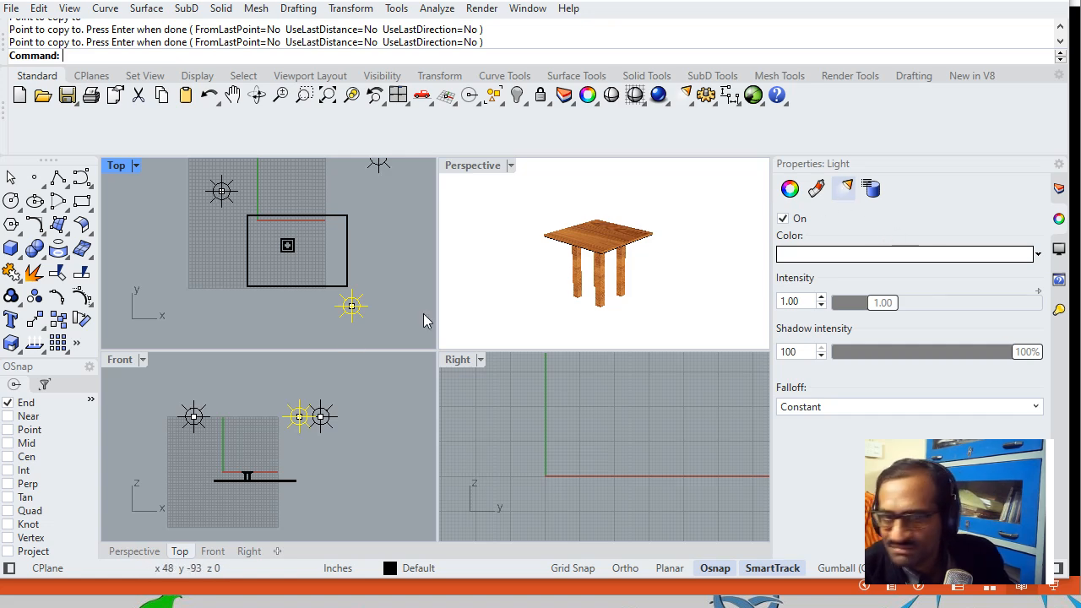
{"action": "left_click", "coordinate": [352, 308]}
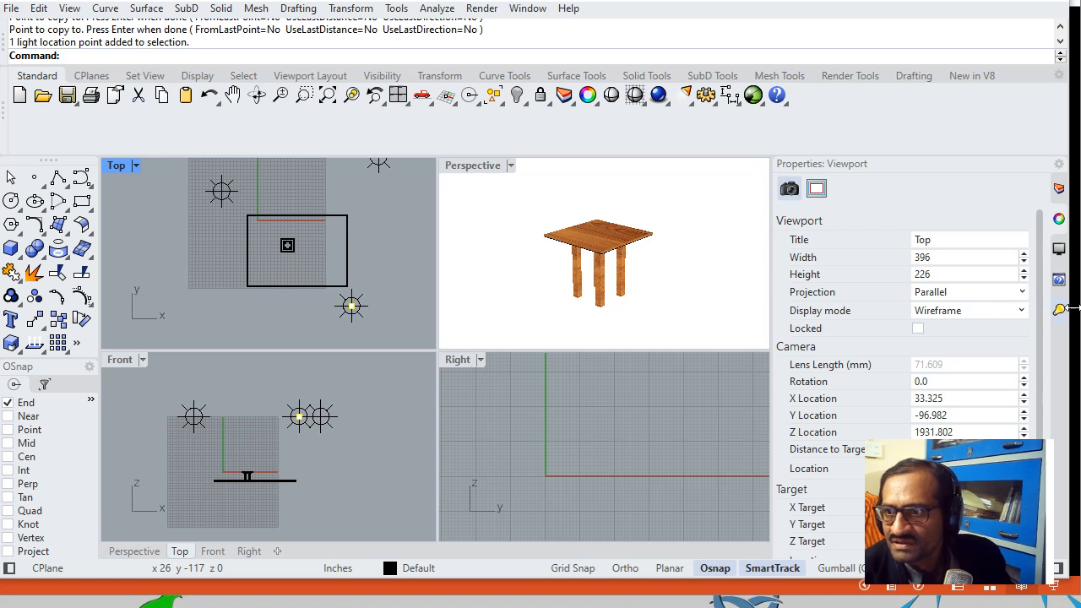
{"action": "left_click", "coordinate": [1059, 310]}
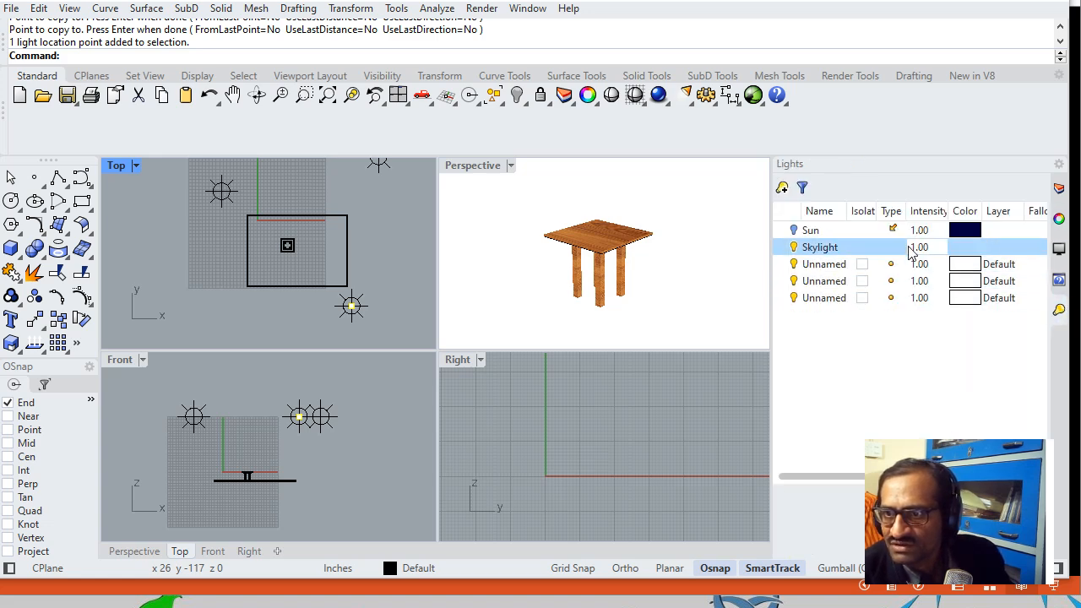
{"action": "left_click", "coordinate": [352, 305]}
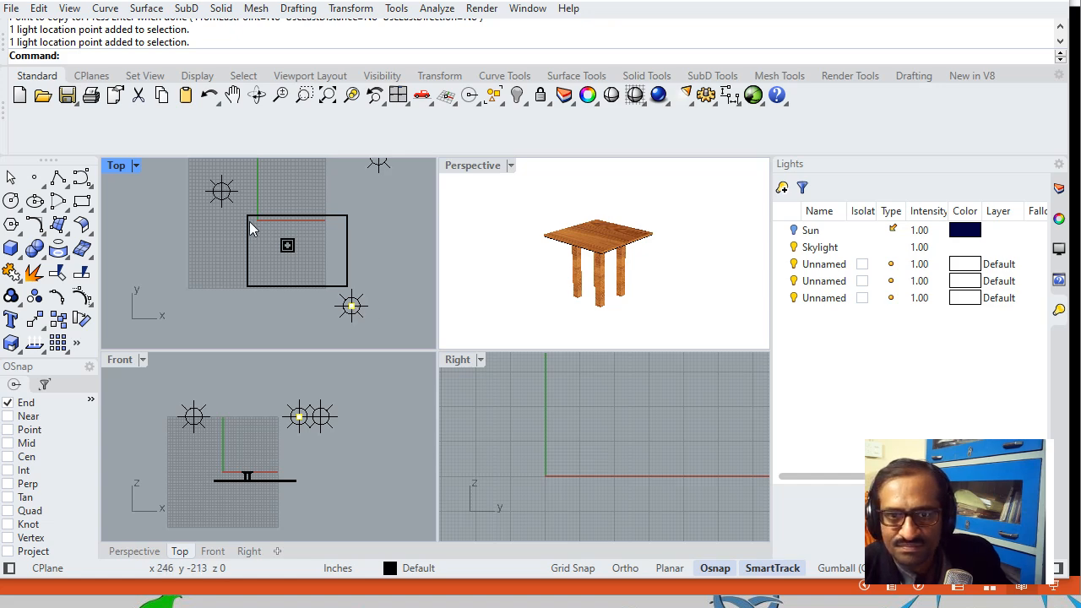
{"action": "left_click", "coordinate": [221, 192]}
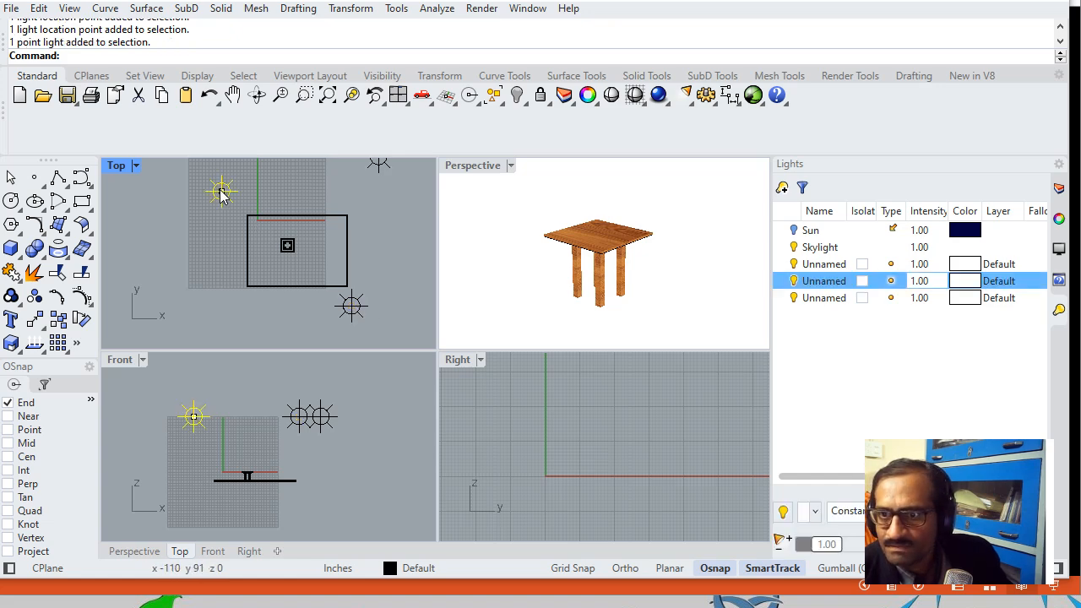
{"action": "left_click", "coordinate": [352, 305]}
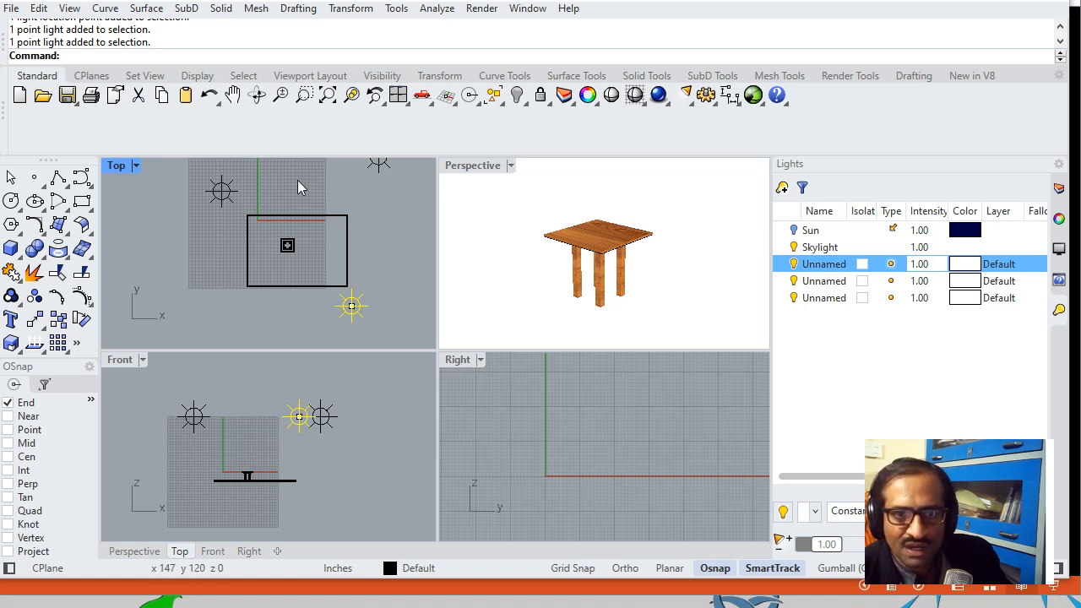
Set the intensity of both copied point lights, at the floor's upper-left and upper-right, to 0.75
{"action": "left_click", "coordinate": [222, 191]}
{"action": "double_click", "coordinate": [933, 281]}
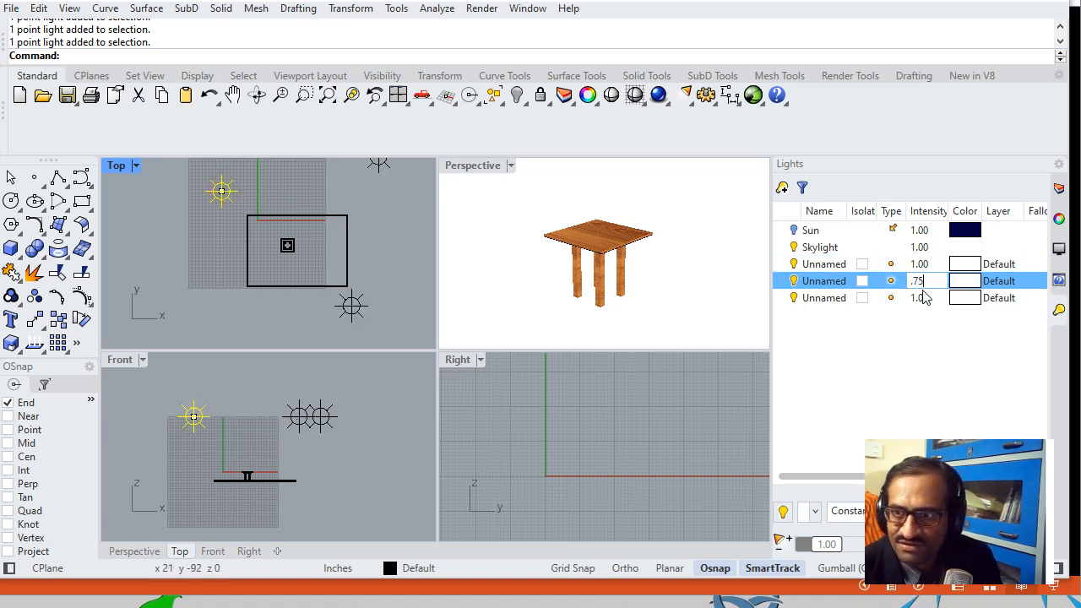
{"action": "key", "text": "Return"}
{"action": "left_click", "coordinate": [379, 166]}
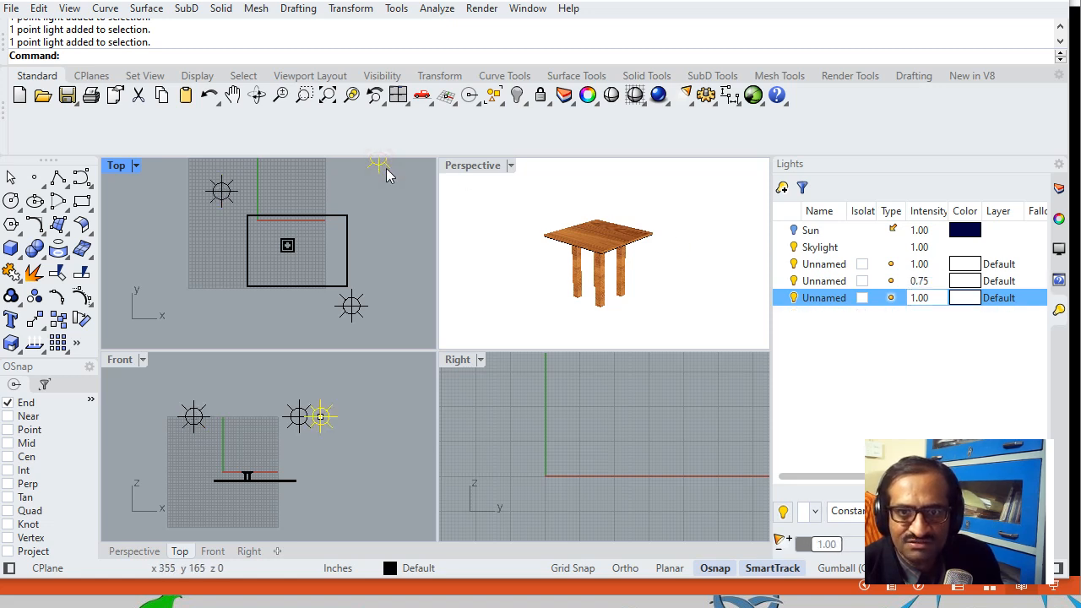
{"action": "double_click", "coordinate": [922, 297]}
{"action": "type", "text": ".75"}
{"action": "key", "text": "Return"}
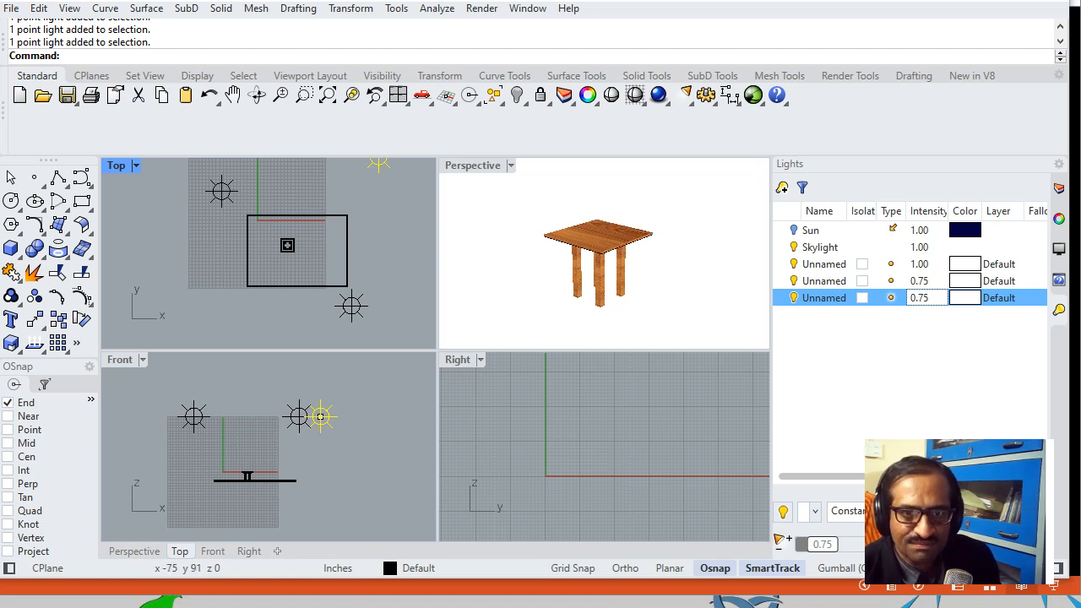
Set the intensity of the point light beyond the floor's upper-left corner to 0.25
{"action": "left_click", "coordinate": [221, 191]}
{"action": "double_click", "coordinate": [917, 282]}
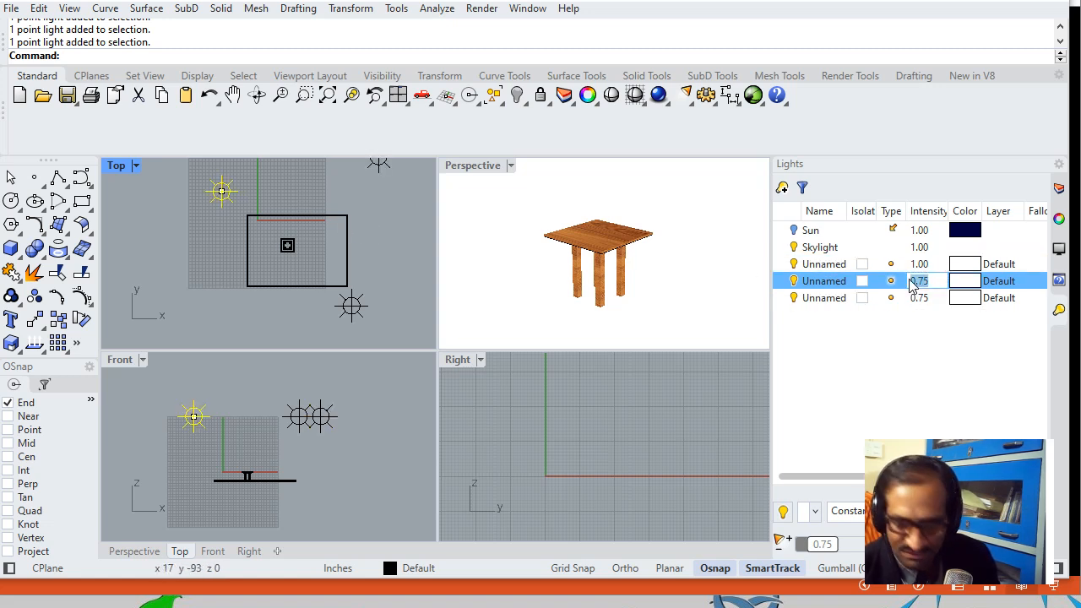
{"action": "key", "text": "Return"}
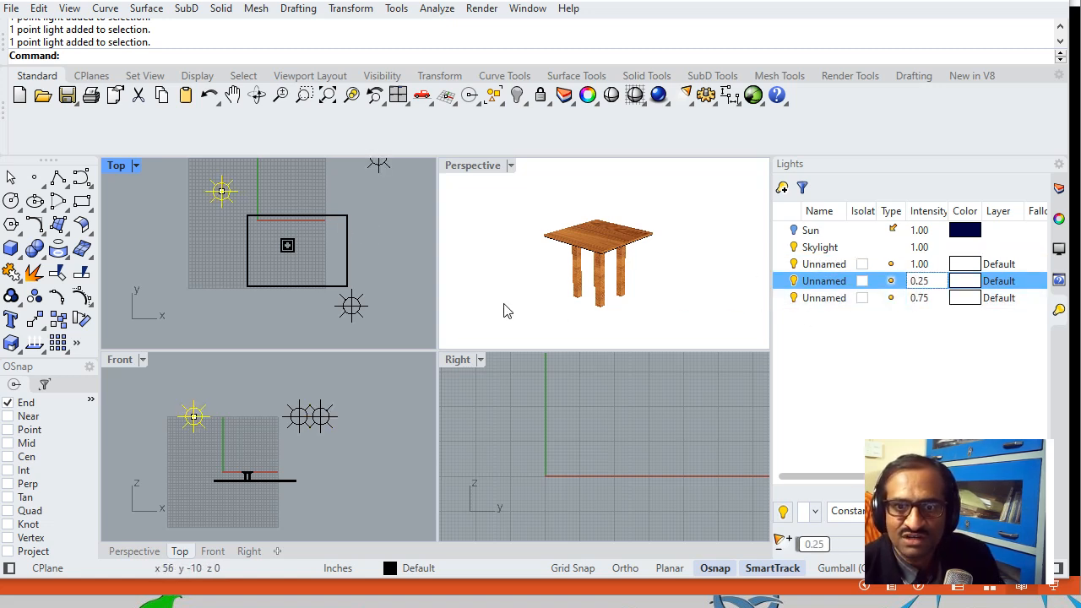
Choose the Rendered display mode for the Perspective view and examine how the table and floor are lit
{"action": "left_click", "coordinate": [651, 279]}
{"action": "scroll", "coordinate": [631, 249], "scroll_direction": "up", "scroll_amount": 4}
{"action": "scroll", "coordinate": [625, 253], "scroll_direction": "down", "scroll_amount": 2}
{"action": "left_click", "coordinate": [934, 294]}
{"action": "left_click", "coordinate": [926, 266]}
{"action": "left_click", "coordinate": [687, 241]}
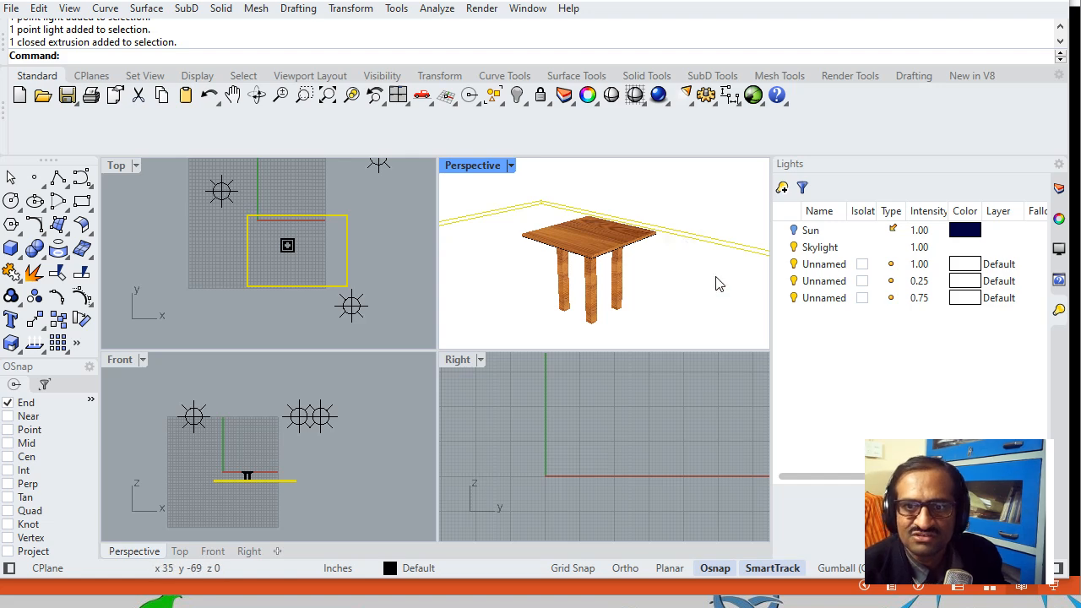
{"action": "left_click", "coordinate": [511, 166]}
{"action": "left_click", "coordinate": [568, 243]}
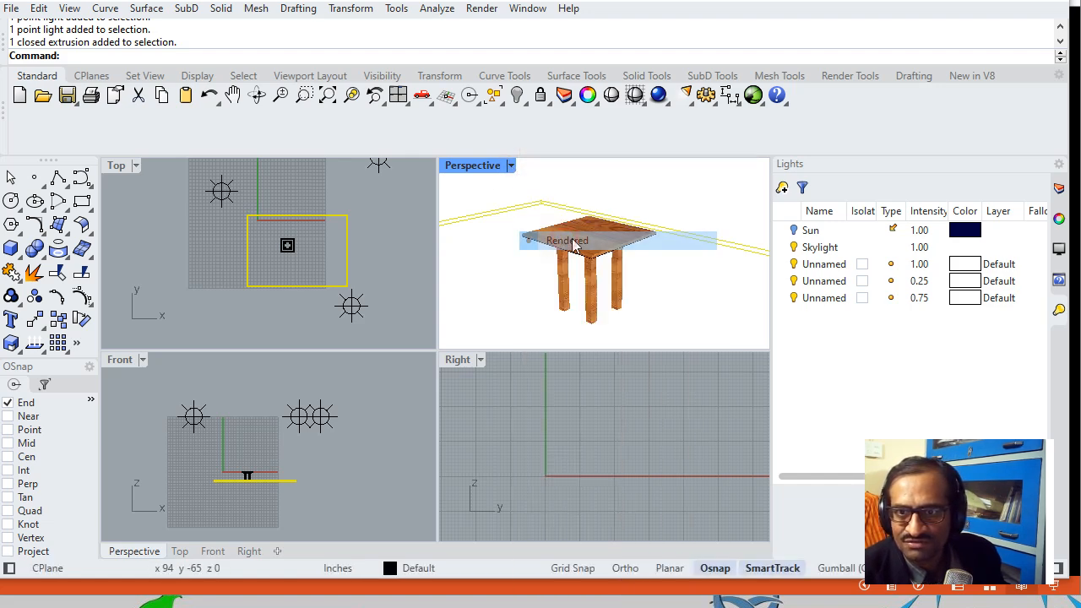
{"action": "right_click_drag", "start_coordinate": [682, 259], "coordinate": [647, 270]}
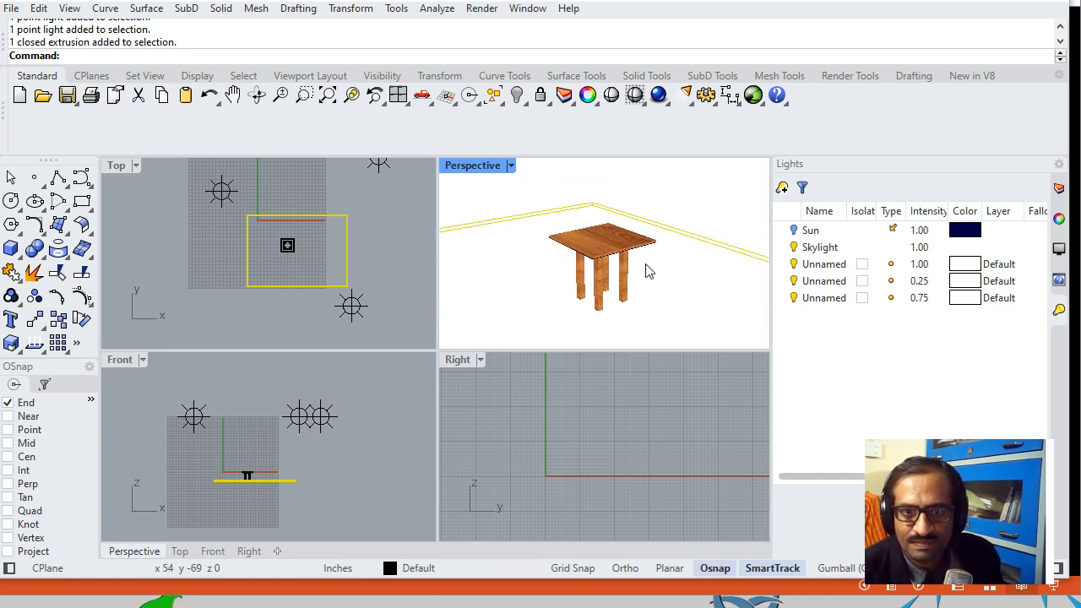
Set the intensity of the point light beyond the floor's upper-right corner to 0.5
{"action": "left_click", "coordinate": [220, 191]}
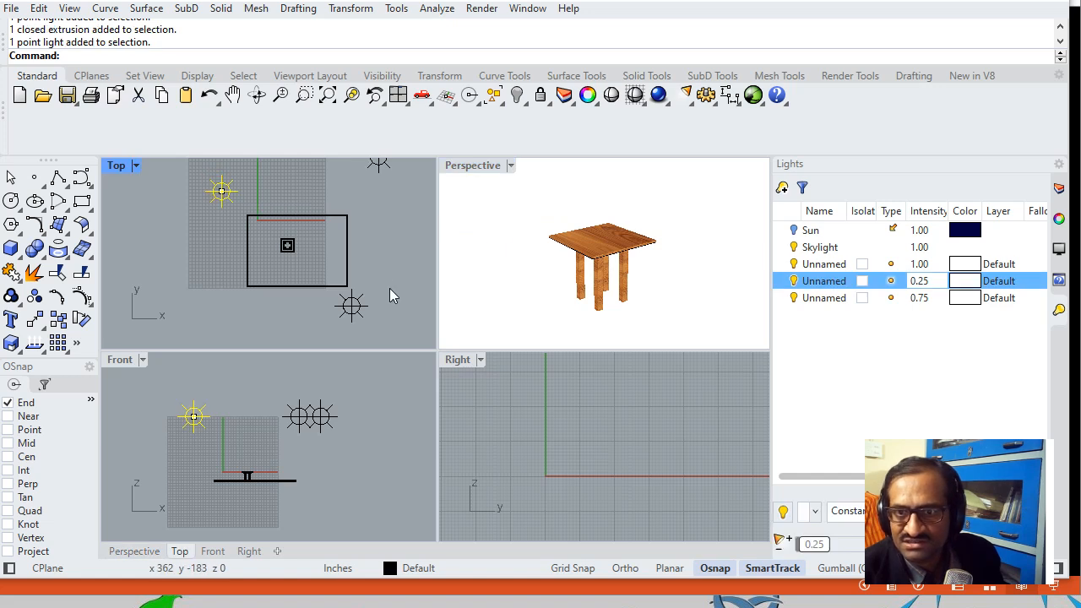
{"action": "left_click", "coordinate": [919, 297]}
{"action": "left_click", "coordinate": [919, 297]}
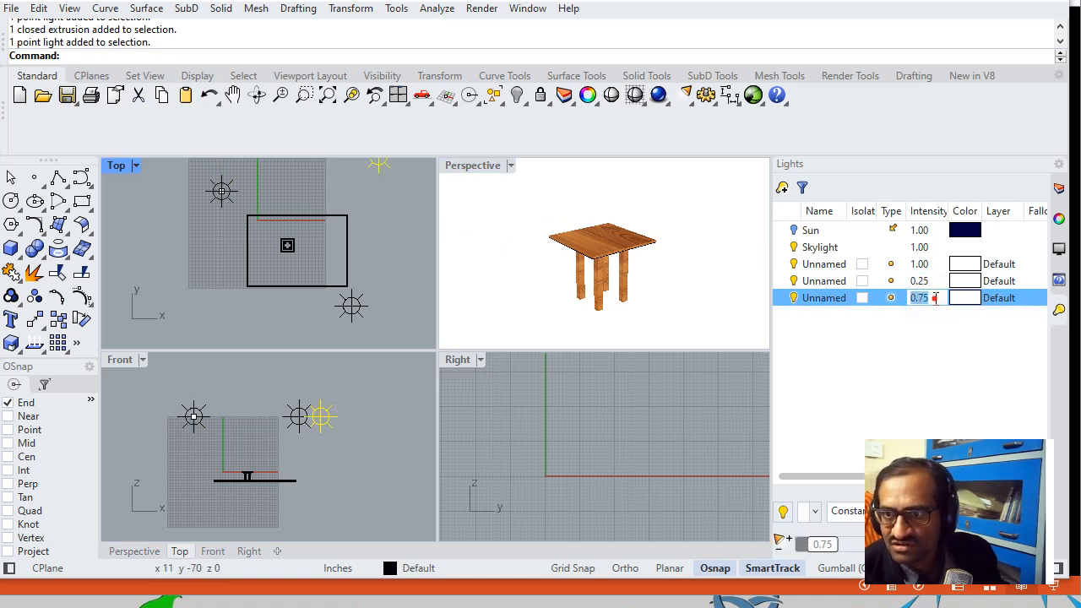
{"action": "type", "text": "0.5"}
{"action": "key", "text": "Return"}
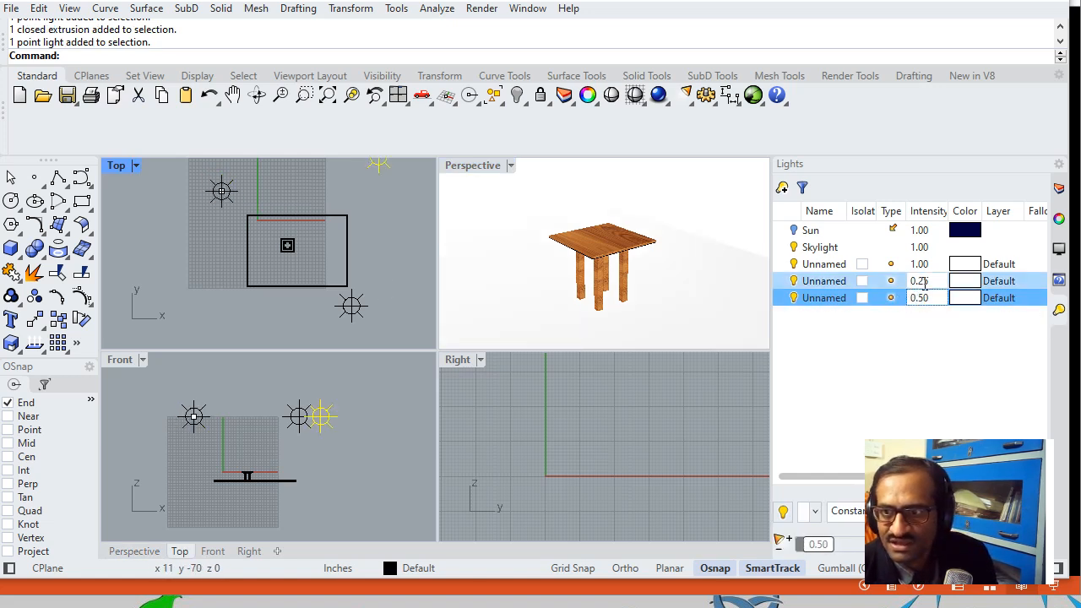
Set the intensity of the original point light beyond the floor's lower-right corner to 0.75
{"action": "double_click", "coordinate": [920, 263]}
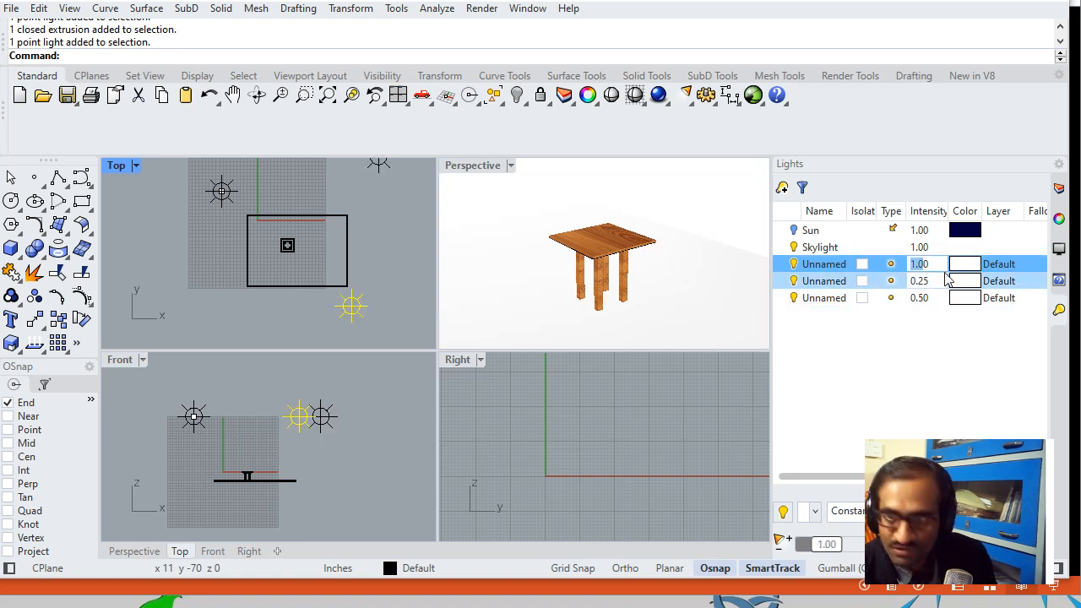
{"action": "type", "text": ".75"}
{"action": "key", "text": "Return"}
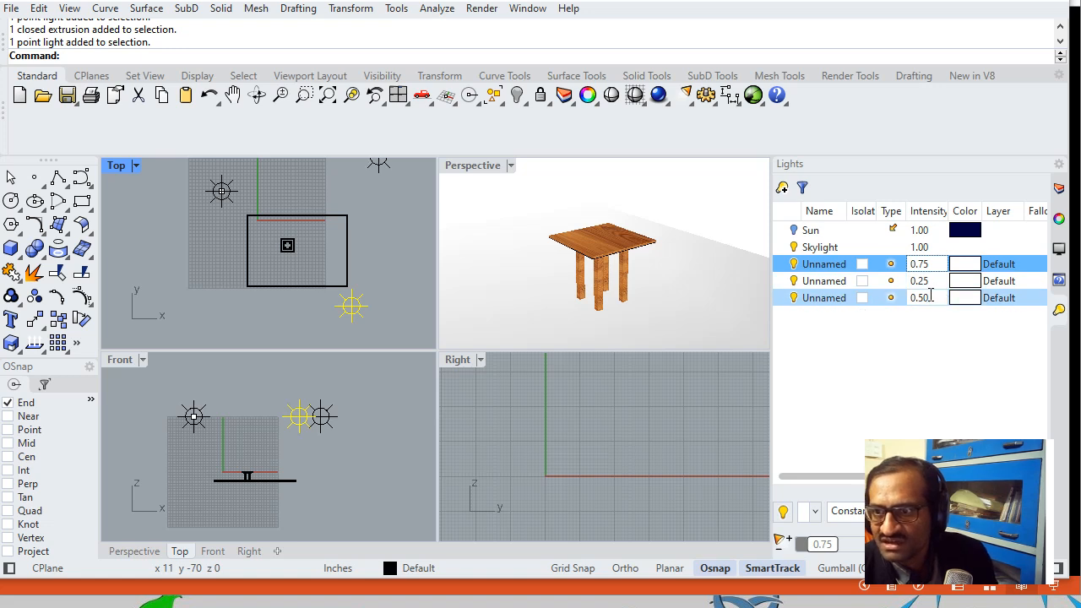
Set the upper-right point light's intensity to 0.3 and the upper-left one's to 0.1, and check the lighting in the Perspective view
{"action": "double_click", "coordinate": [931, 297]}
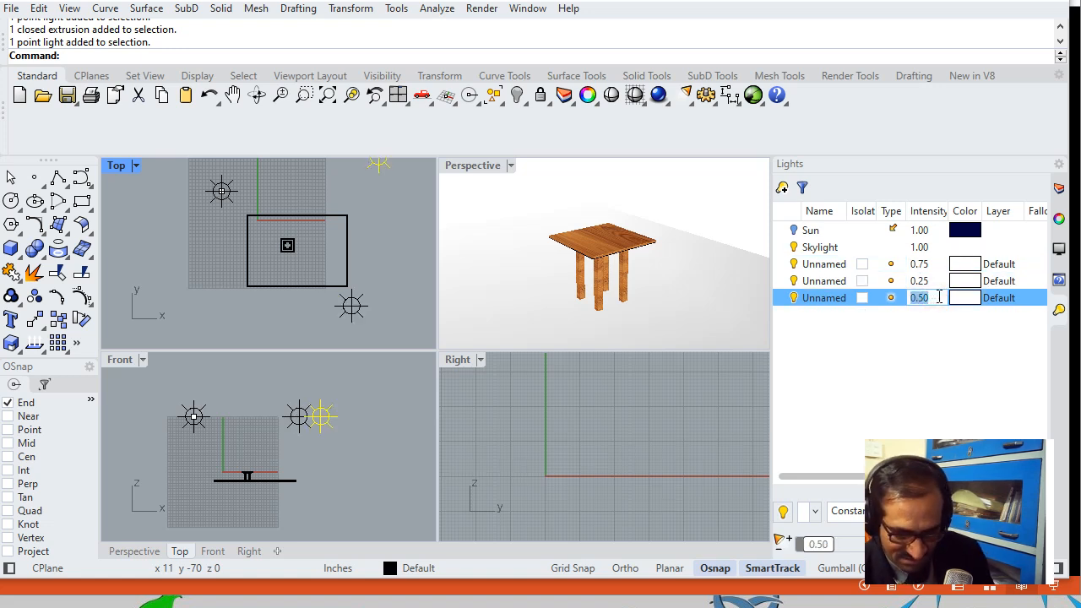
{"action": "type", "text": ".3"}
{"action": "key", "text": "Return"}
{"action": "double_click", "coordinate": [934, 281]}
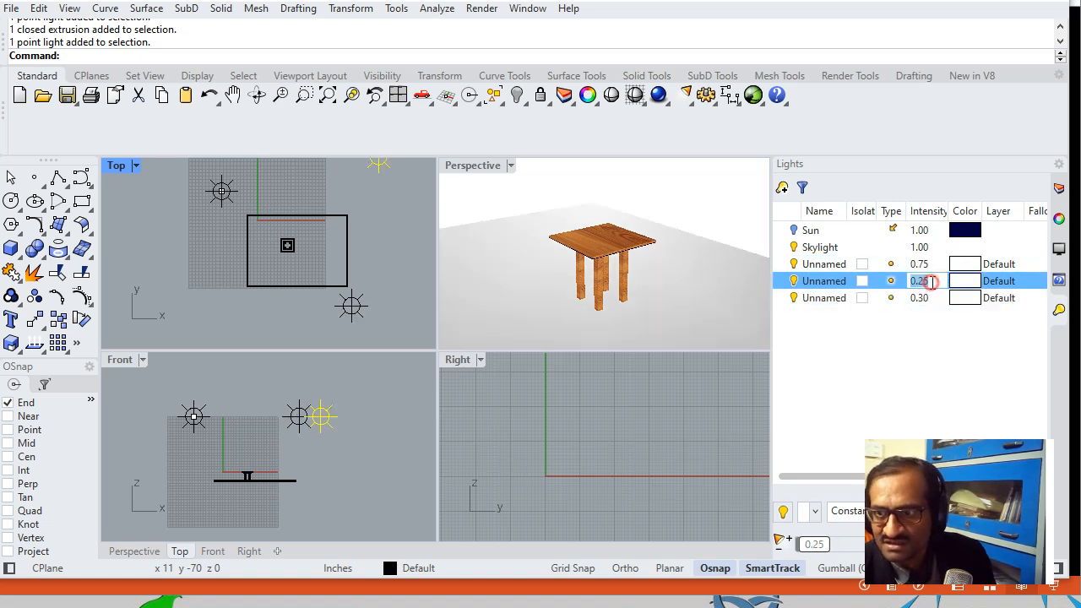
{"action": "type", "text": ".1"}
{"action": "key", "text": "Return"}
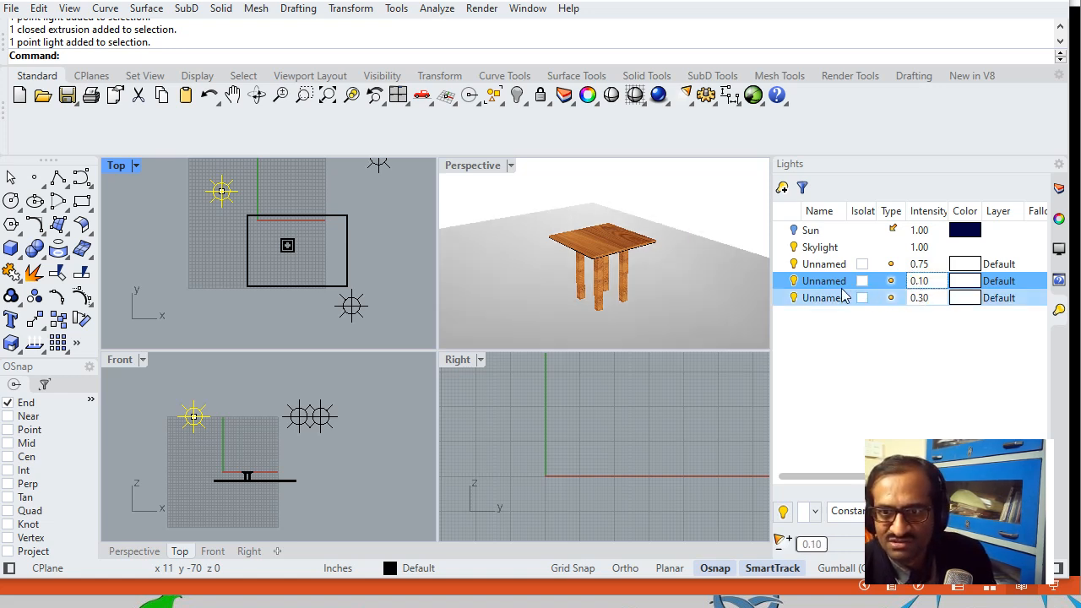
{"action": "left_click", "coordinate": [701, 247]}
{"action": "mouse_move", "coordinate": [697, 255]}
{"action": "right_mouse_down"}
{"action": "mouse_move", "coordinate": [646, 244]}
{"action": "mouse_move", "coordinate": [701, 253]}
{"action": "right_mouse_up"}
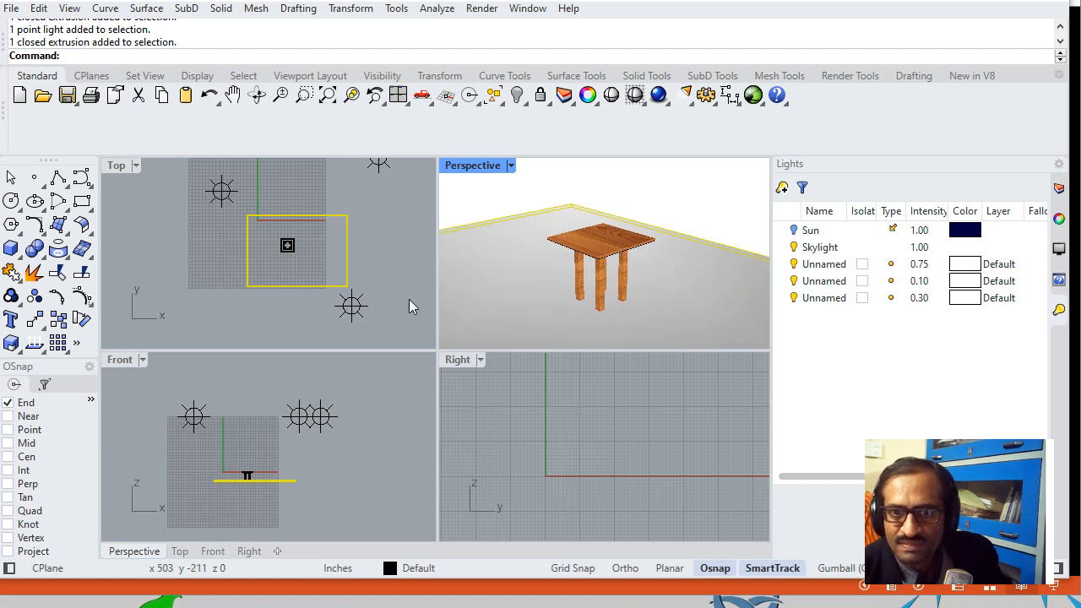
Select the point light beyond the floor's lower-right corner and review the light list's columns, filter options and available light types
{"action": "left_click", "coordinate": [351, 306]}
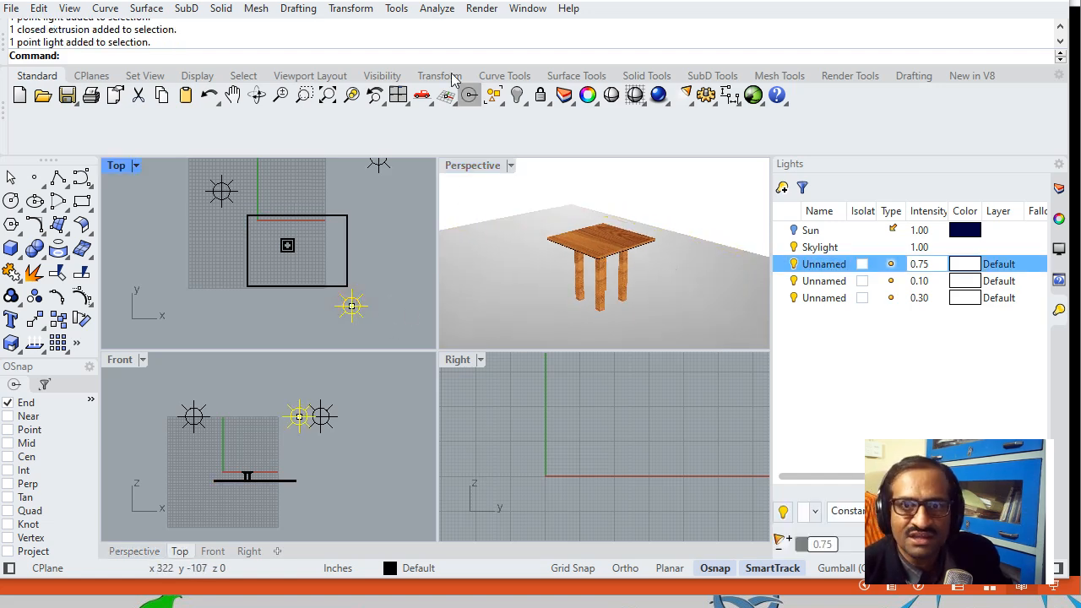
{"action": "left_click", "coordinate": [481, 7]}
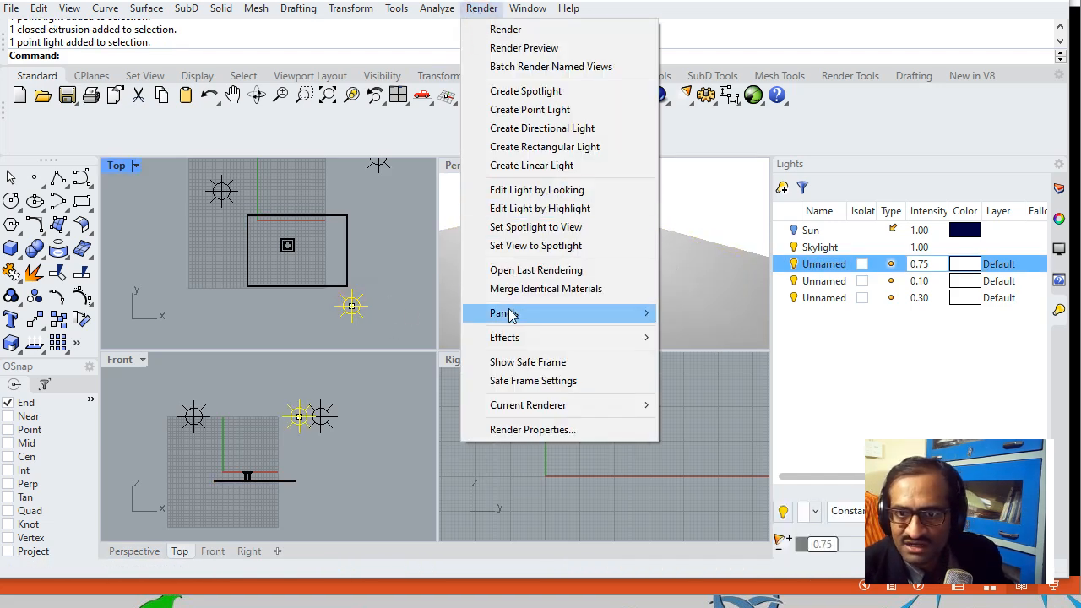
{"action": "mouse_move", "coordinate": [509, 315]}
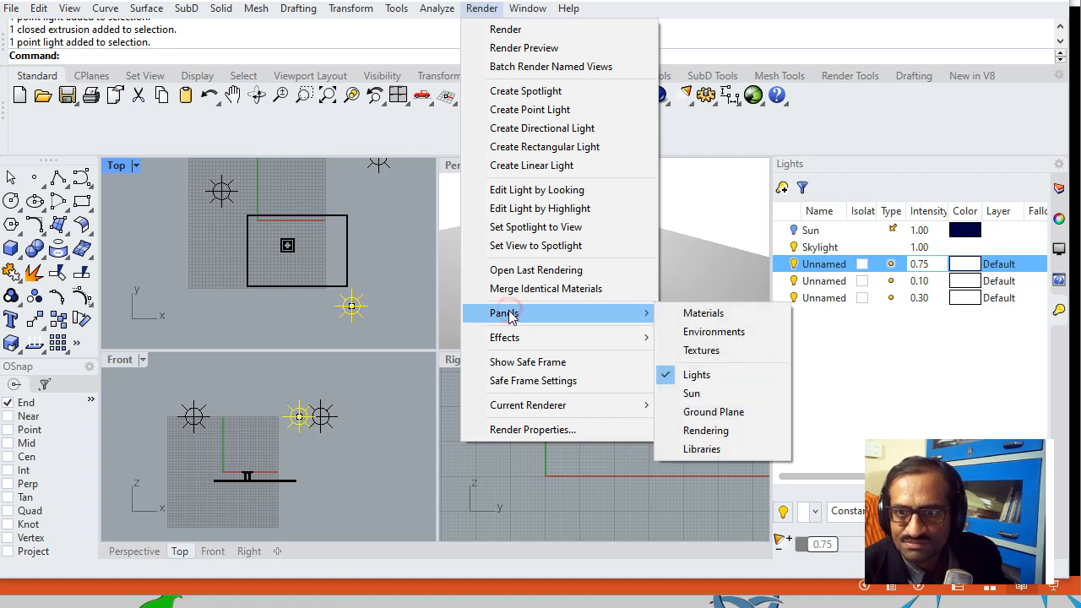
{"action": "left_click", "coordinate": [870, 175]}
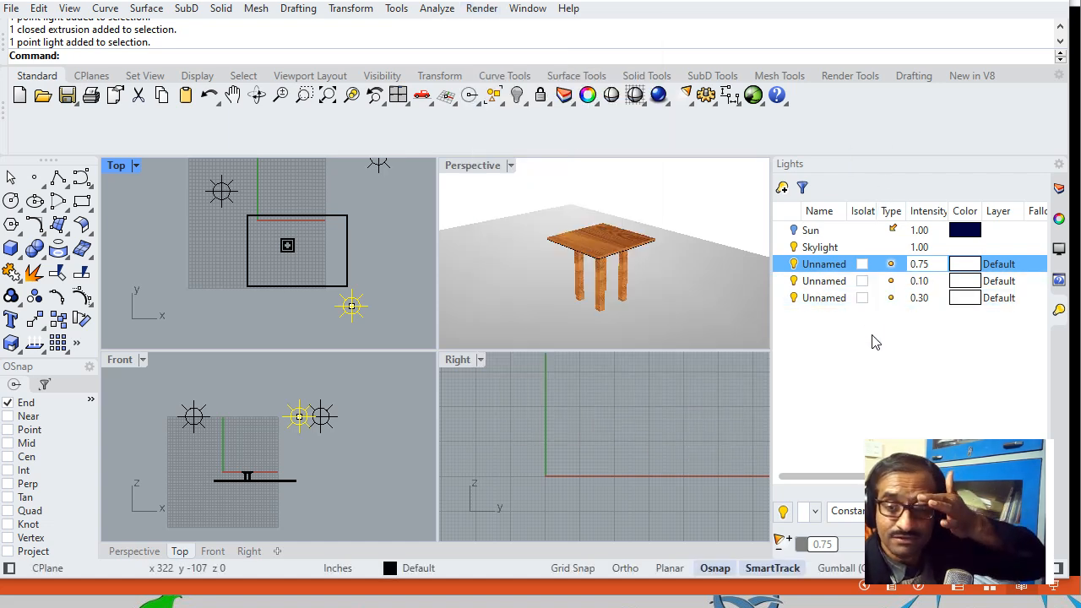
{"action": "left_click_drag", "start_coordinate": [772, 257], "coordinate": [712, 258]}
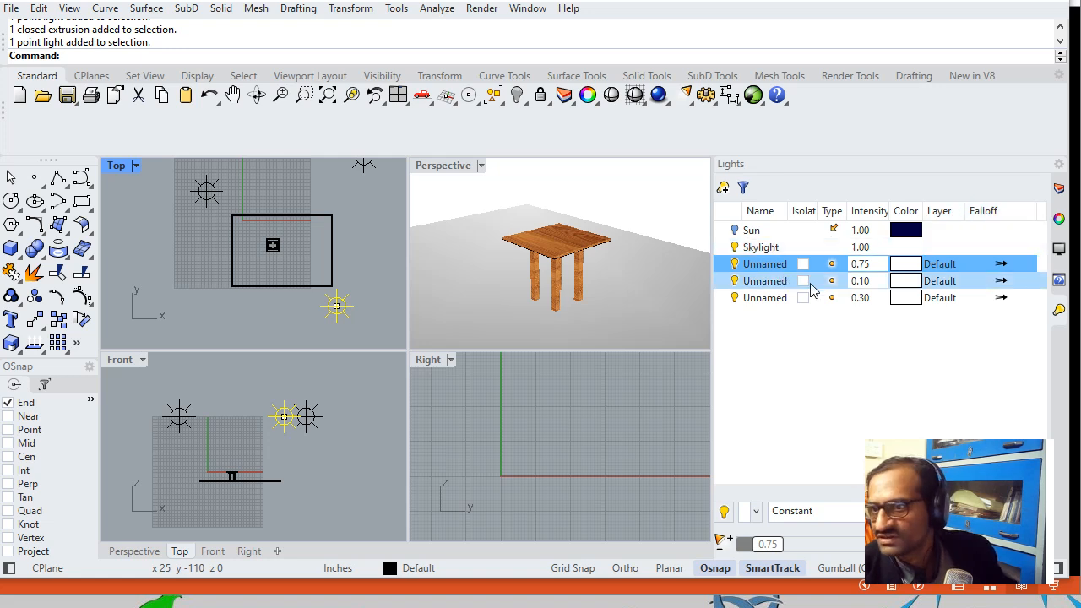
{"action": "left_click_drag", "start_coordinate": [713, 279], "coordinate": [812, 279]}
{"action": "left_click", "coordinate": [844, 188]}
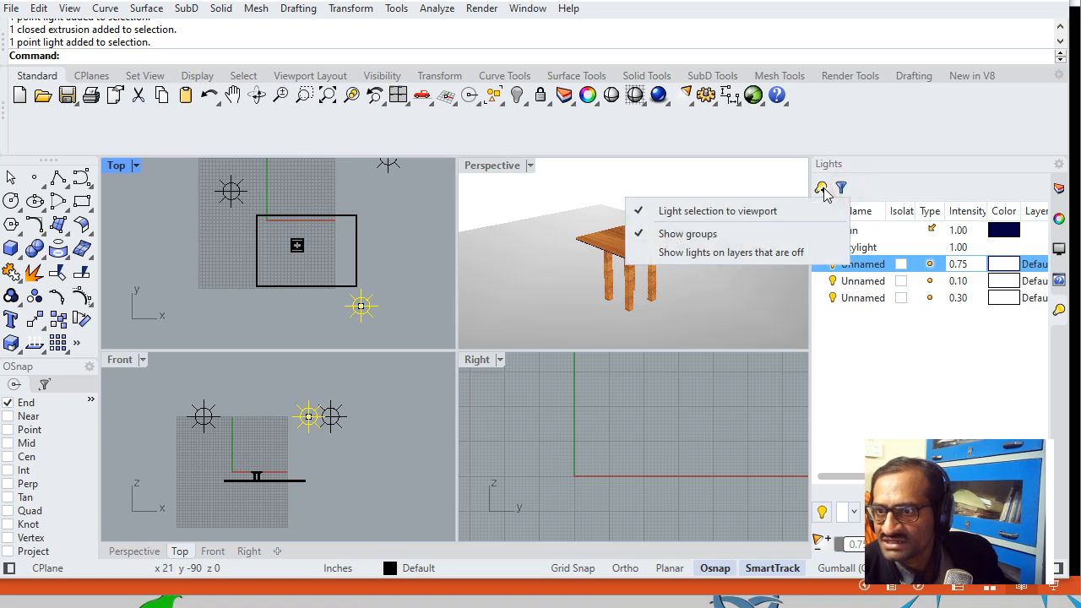
{"action": "left_click", "coordinate": [828, 191]}
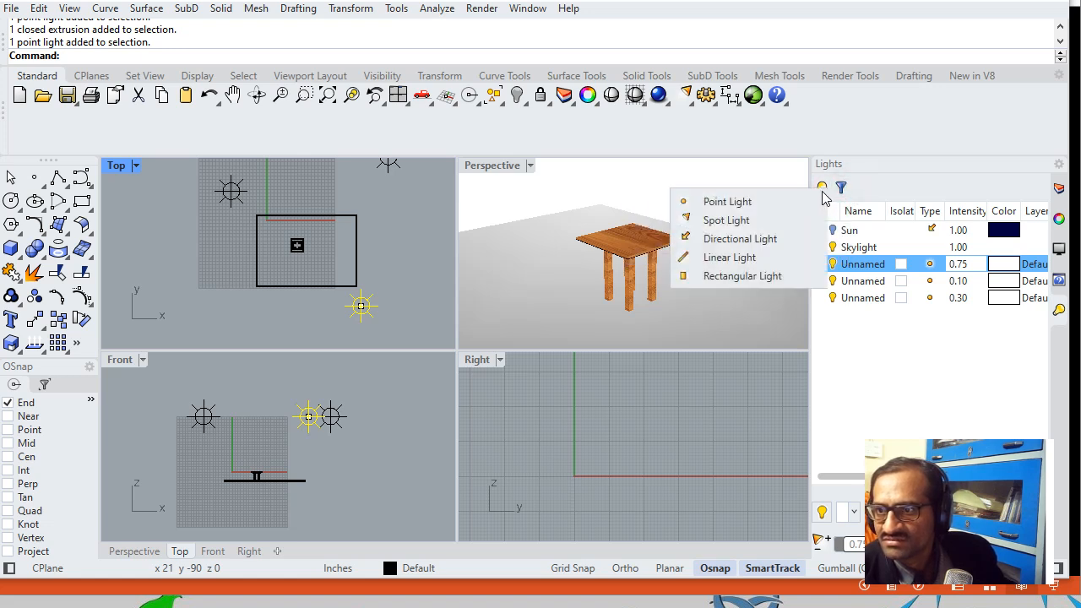
{"action": "left_click", "coordinate": [612, 196]}
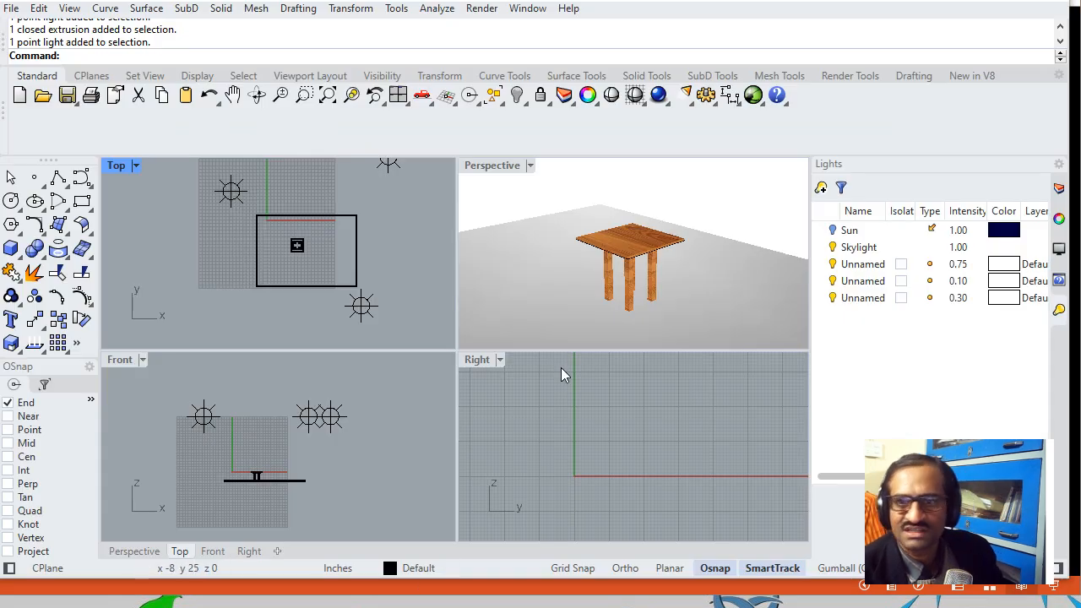
Frame the whole table closely from a lower angle in the Perspective view
{"action": "left_click", "coordinate": [655, 262]}
{"action": "right_click_drag", "start_coordinate": [667, 286], "coordinate": [681, 255]}
{"action": "scroll", "coordinate": [645, 285], "scroll_direction": "down", "scroll_amount": 2}
{"action": "scroll", "coordinate": [656, 275], "scroll_direction": "up", "scroll_amount": 6}
{"action": "middle_click", "coordinate": [672, 277]}
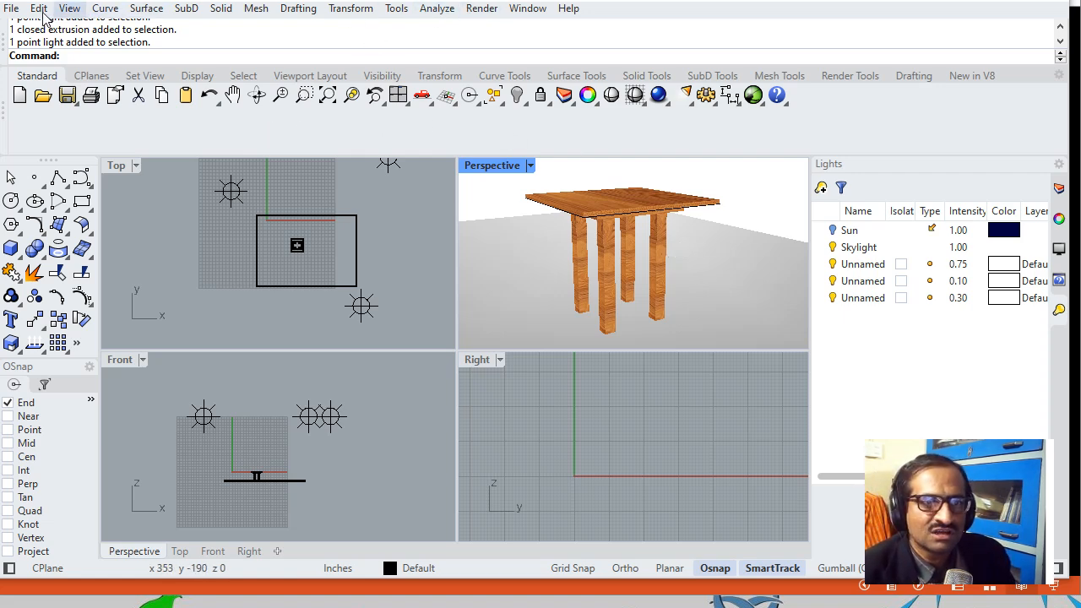
Save the model as a Rhino 8 3D model named table in the Documents folder
{"action": "left_click", "coordinate": [11, 8]}
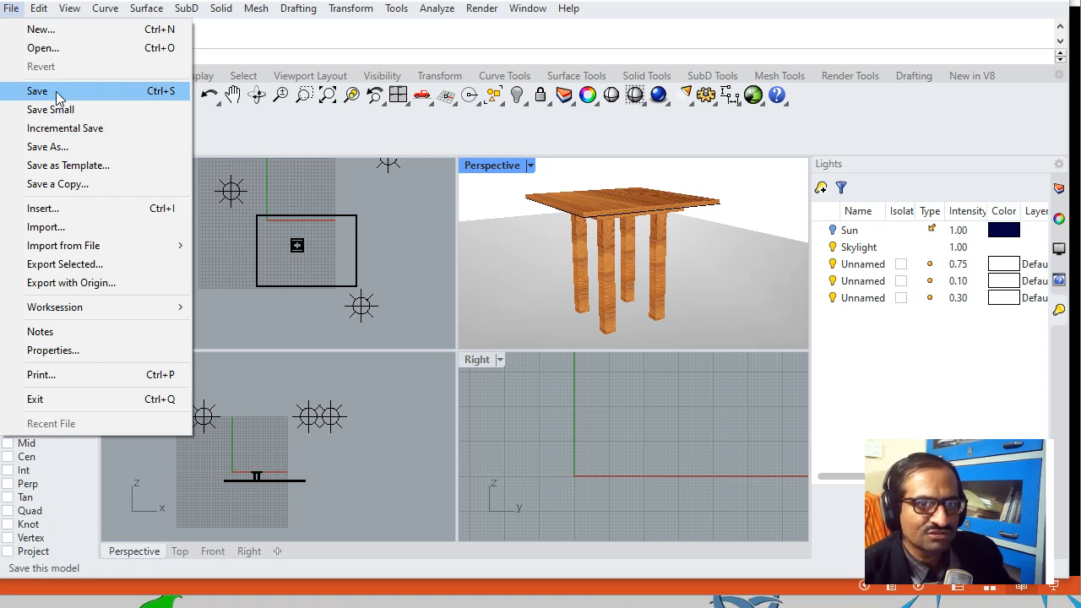
{"action": "left_click", "coordinate": [56, 93]}
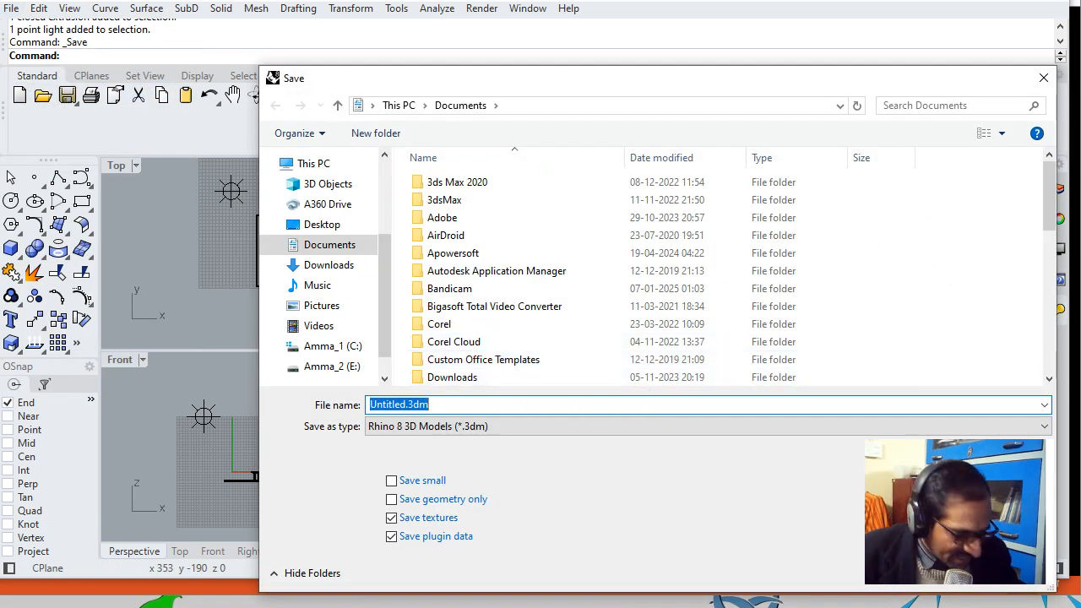
{"action": "type", "text": "table"}
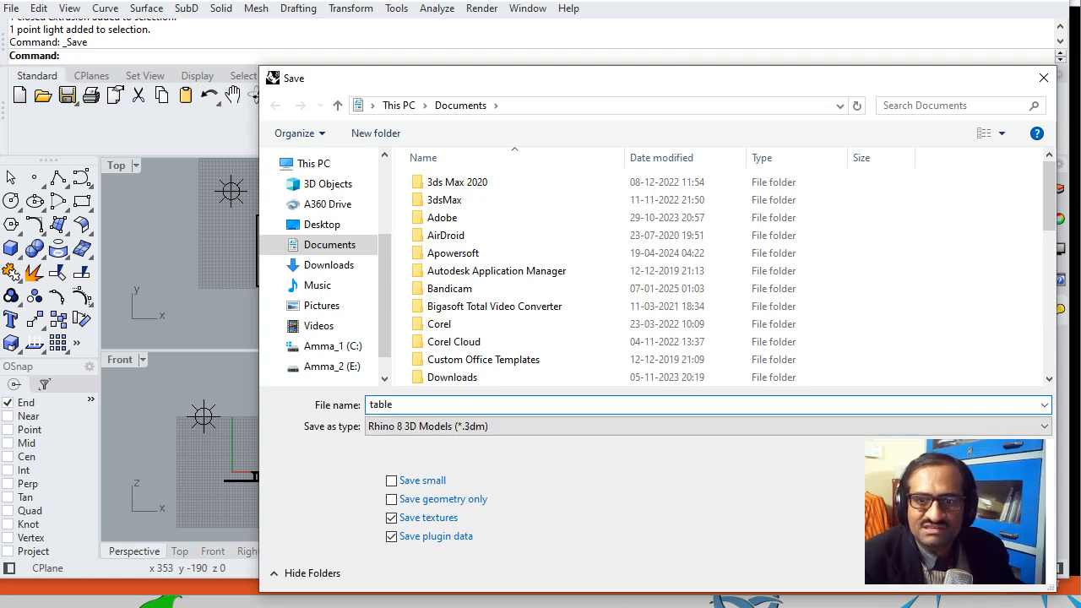
{"action": "left_click_drag", "start_coordinate": [453, 82], "coordinate": [247, 77]}
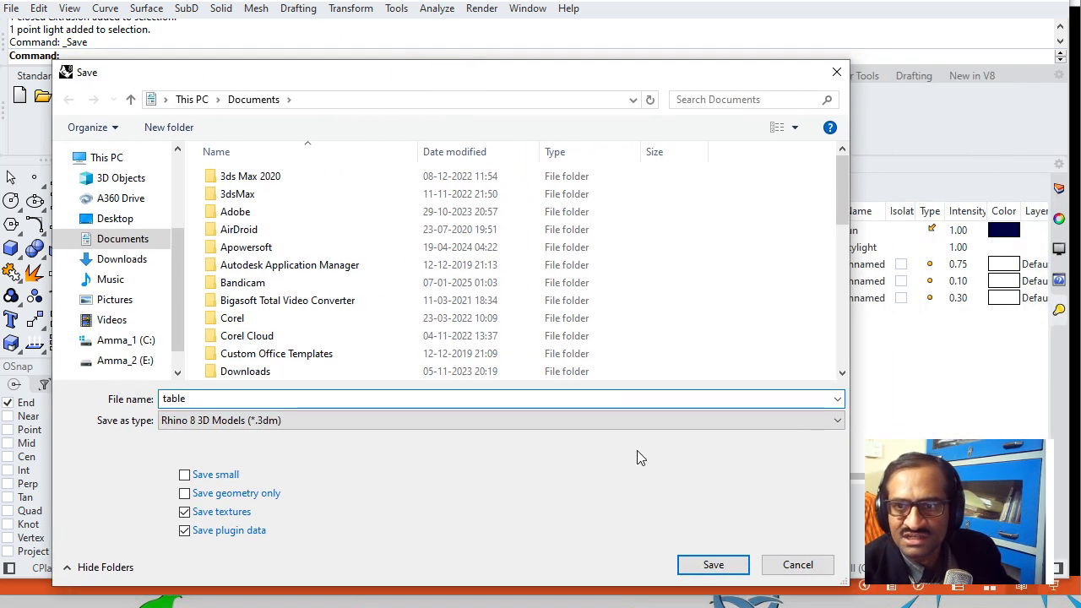
{"action": "left_click", "coordinate": [711, 565]}
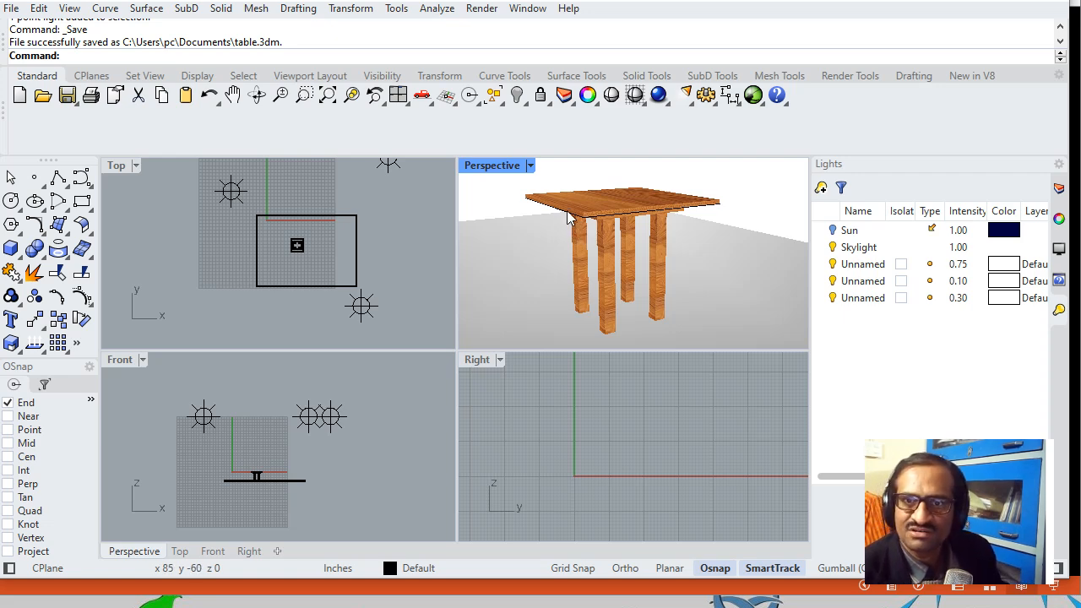
Render the Perspective view of the table and enlarge the finished image to inspect it
{"action": "left_click", "coordinate": [483, 11]}
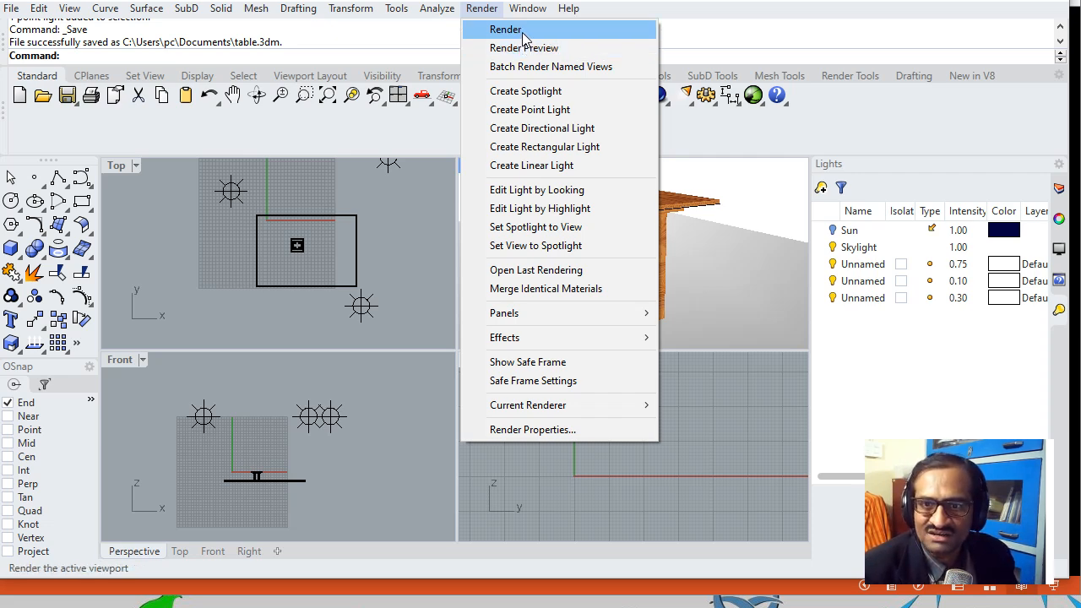
{"action": "left_click", "coordinate": [523, 34]}
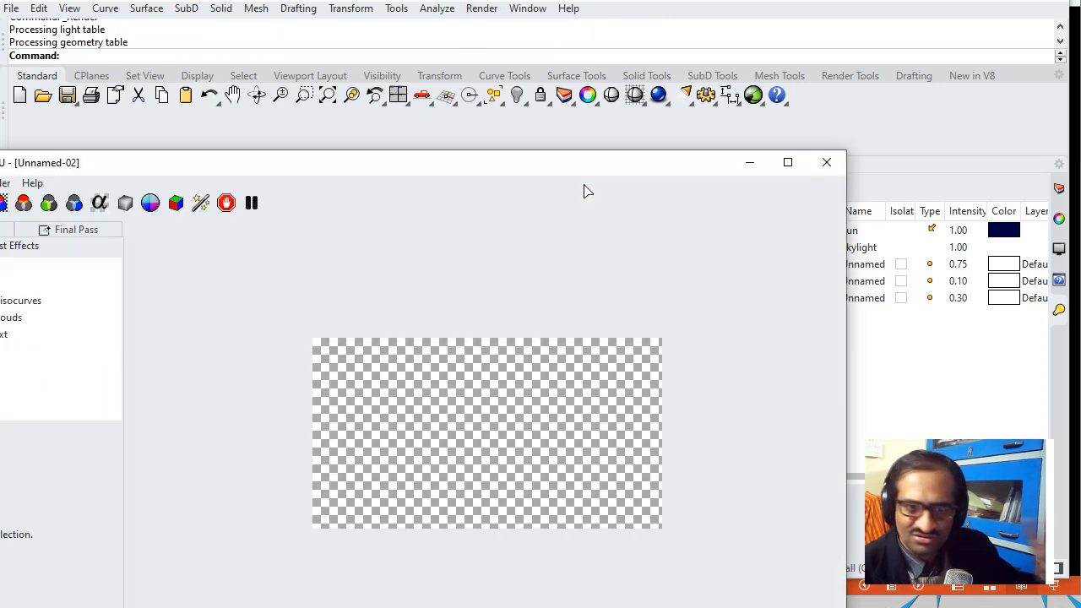
{"action": "left_click_drag", "start_coordinate": [497, 174], "coordinate": [569, 104]}
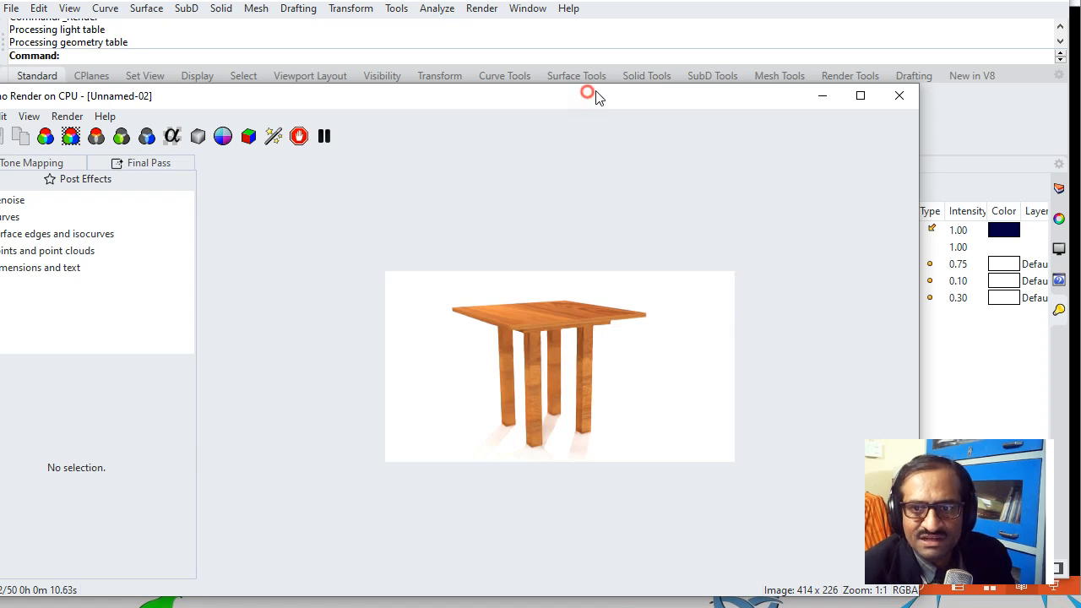
{"action": "left_click_drag", "start_coordinate": [587, 97], "coordinate": [673, 87]}
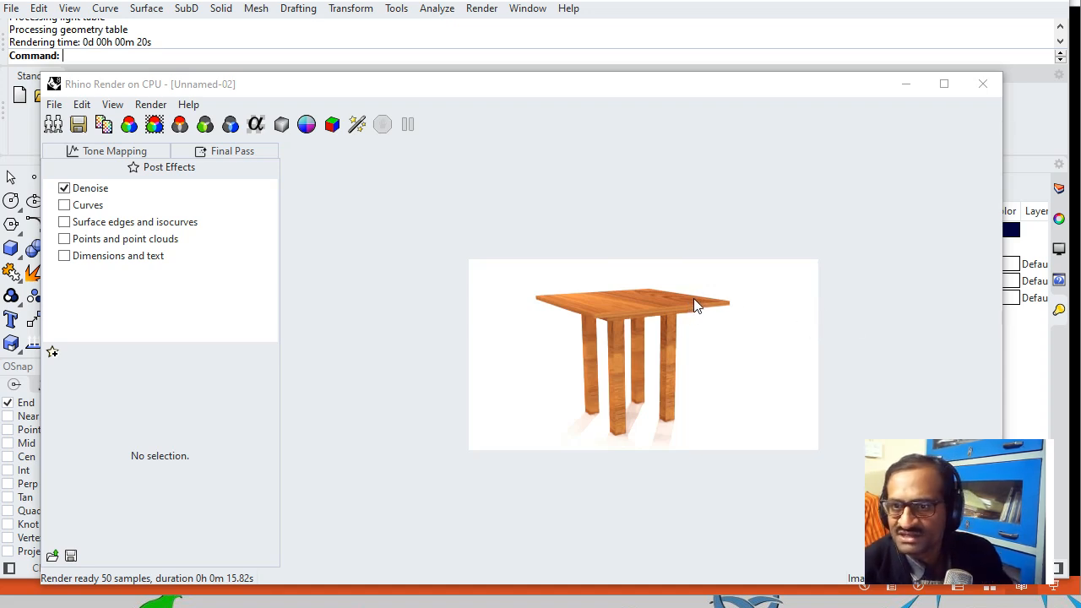
{"action": "scroll", "coordinate": [642, 306], "scroll_direction": "up", "scroll_amount": 1}
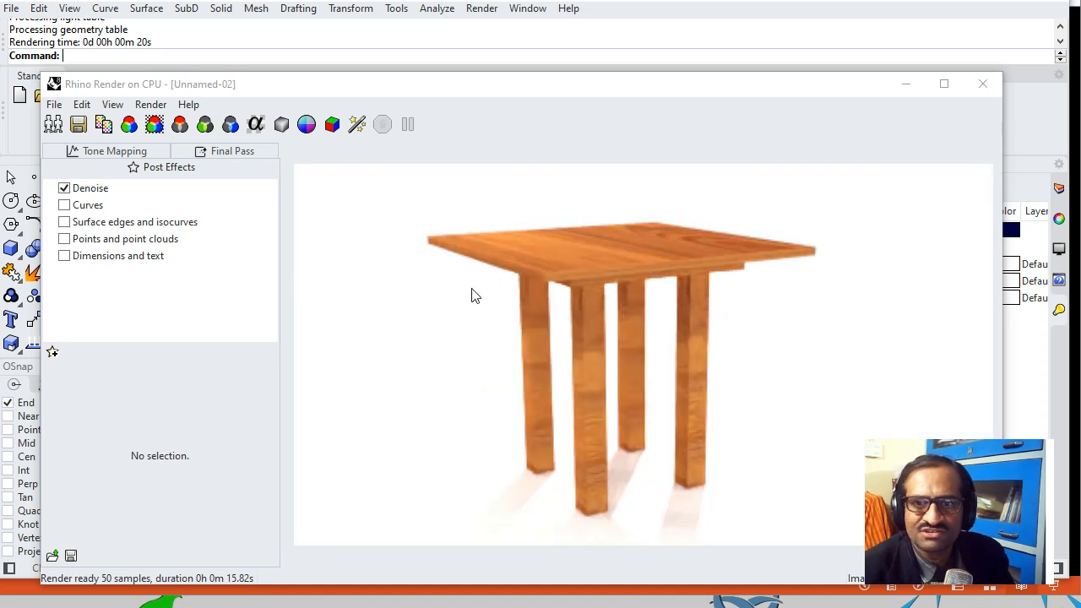
Start saving the rendering and choose the nift\CAD_3D_2025 folder on the E: drive as its location
{"action": "left_click", "coordinate": [53, 104]}
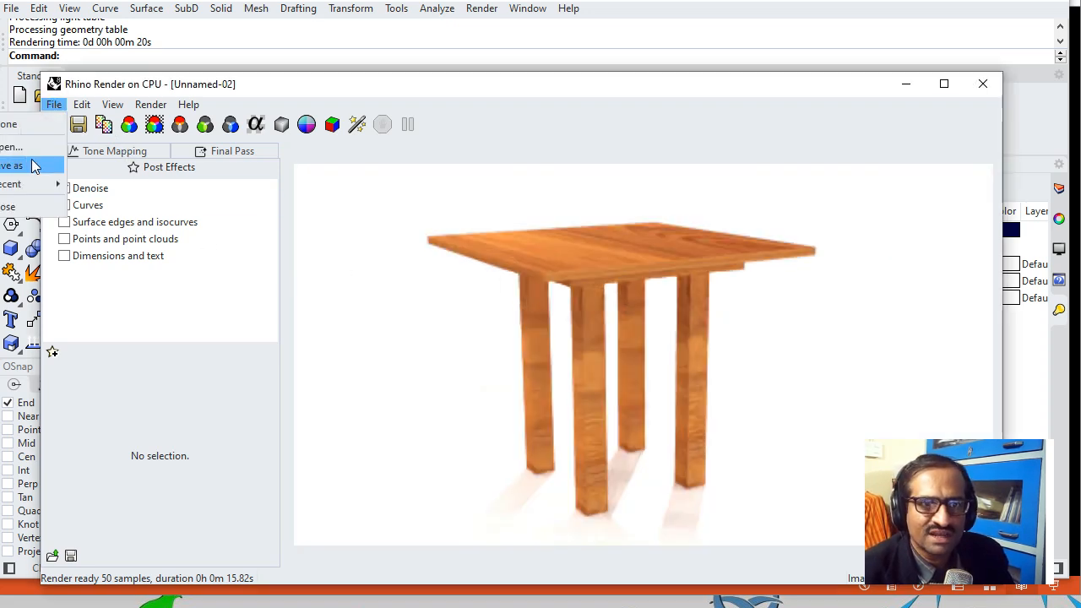
{"action": "left_click", "coordinate": [28, 165]}
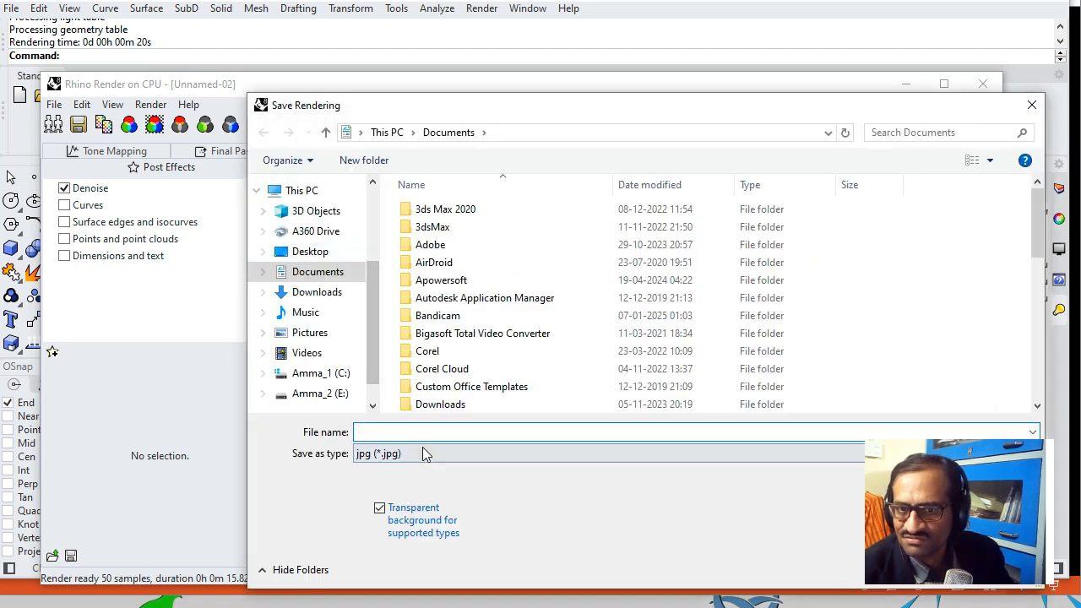
{"action": "left_click", "coordinate": [311, 251]}
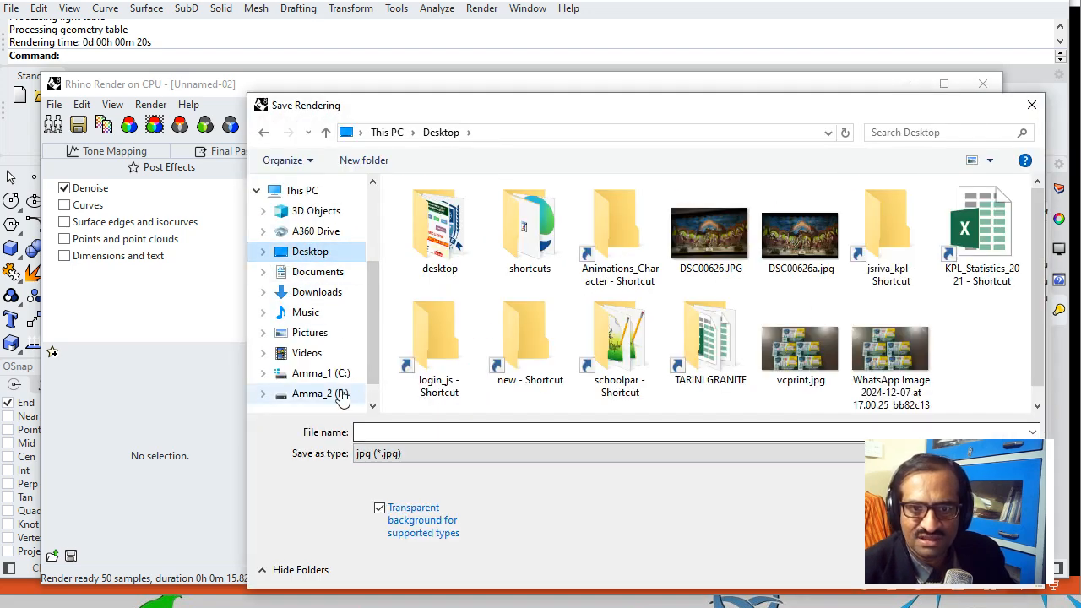
{"action": "left_click", "coordinate": [325, 394]}
{"action": "left_click", "coordinate": [446, 315]}
{"action": "key", "text": "n"}
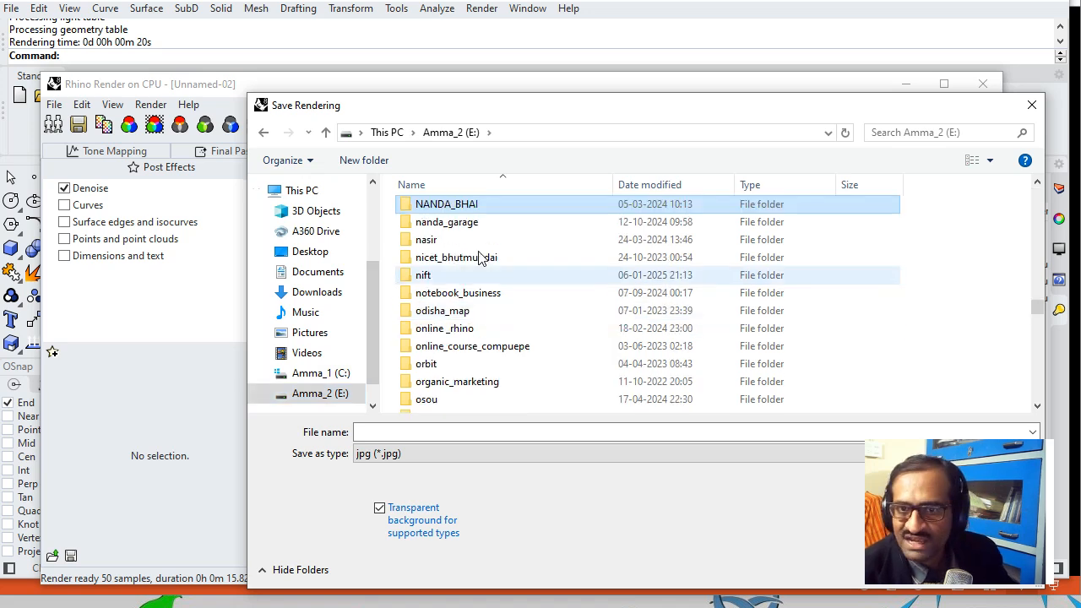
{"action": "left_click", "coordinate": [432, 277]}
{"action": "double_click", "coordinate": [433, 278]}
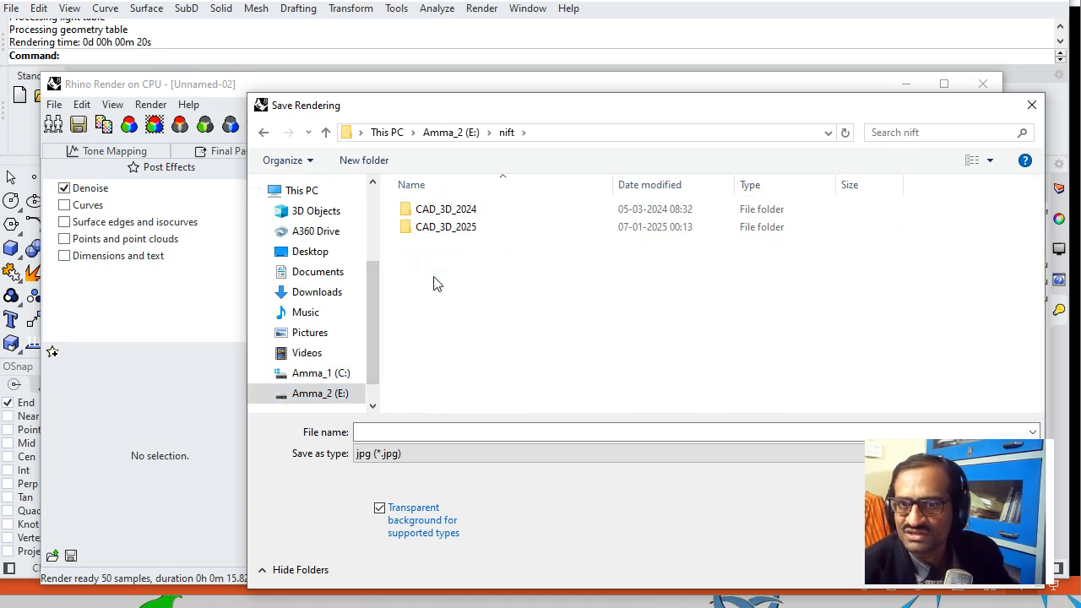
{"action": "double_click", "coordinate": [449, 235]}
Save the rendering as a JPG named class1table and minimise the render window
{"action": "left_click", "coordinate": [385, 430]}
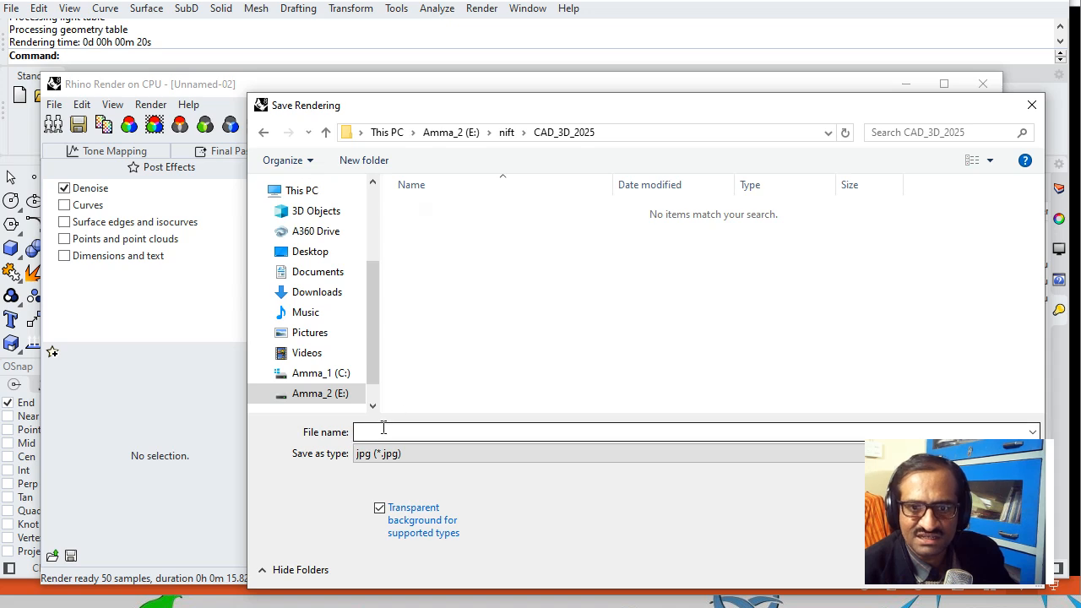
{"action": "type", "text": "cla"}
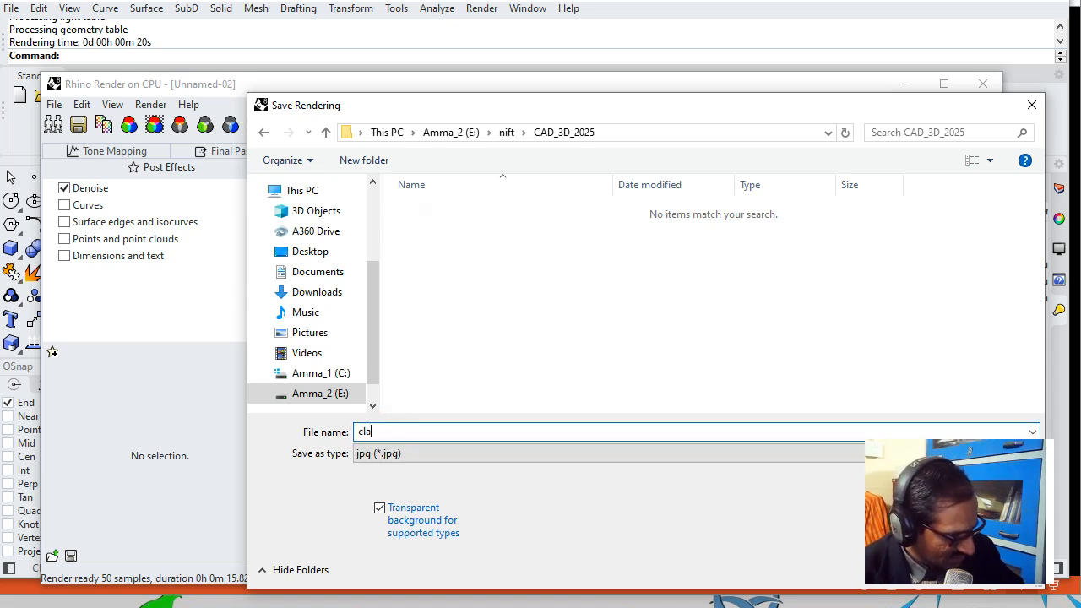
{"action": "type", "text": "ss1table"}
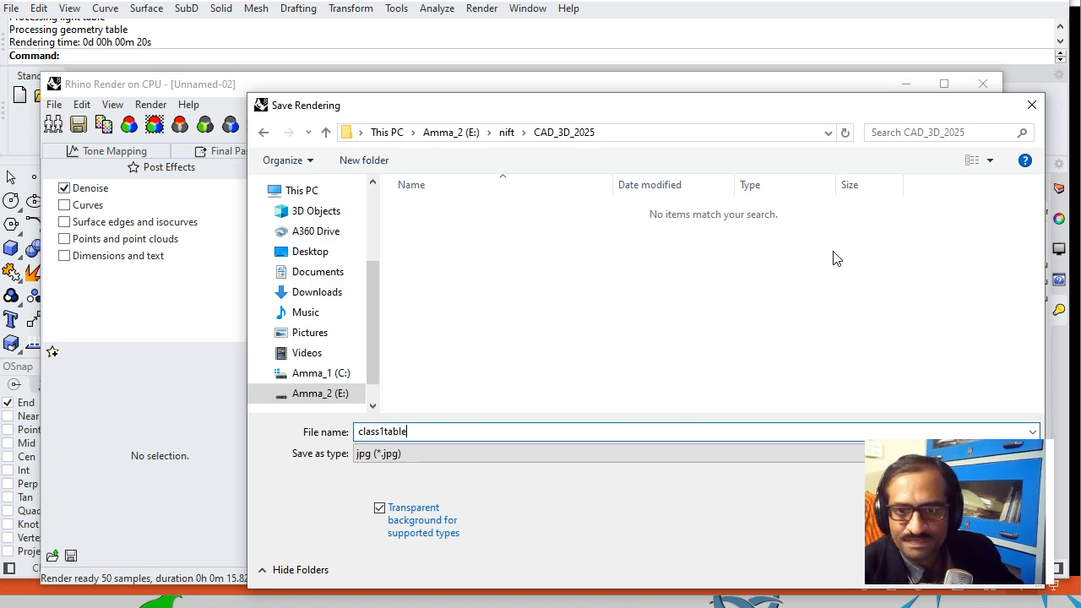
{"action": "left_click_drag", "start_coordinate": [769, 105], "coordinate": [531, 97]}
{"action": "left_click", "coordinate": [678, 563]}
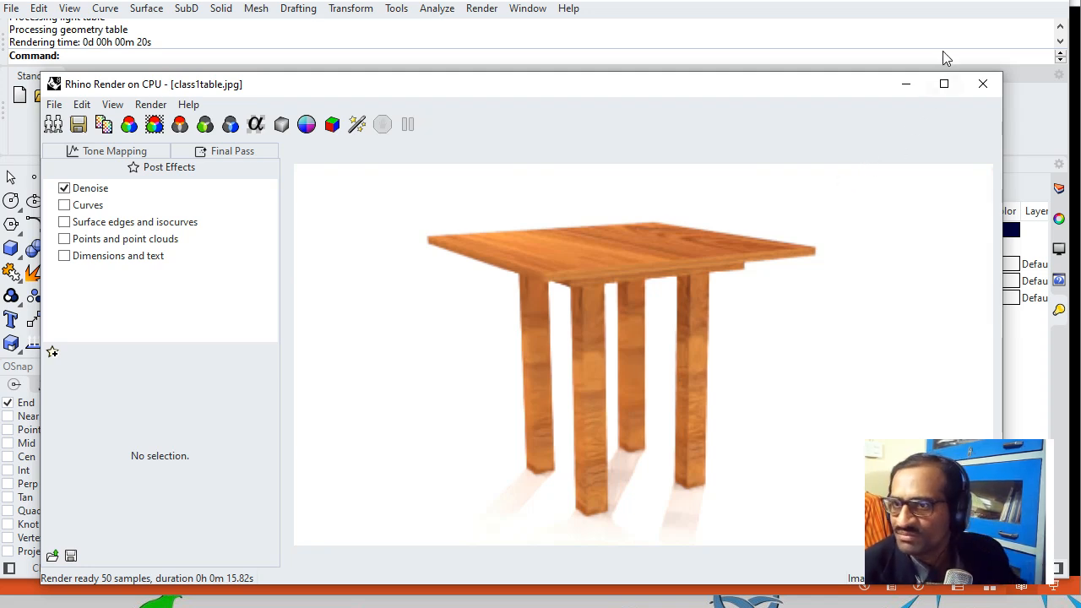
{"action": "left_click", "coordinate": [909, 85]}
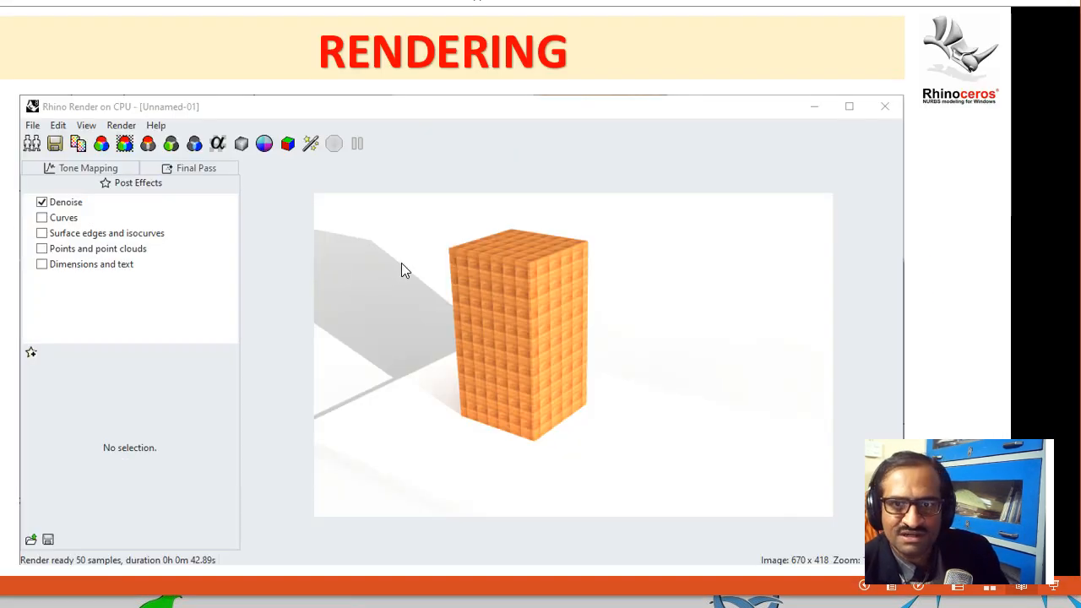
{"action": "left_click", "coordinate": [401, 263]}
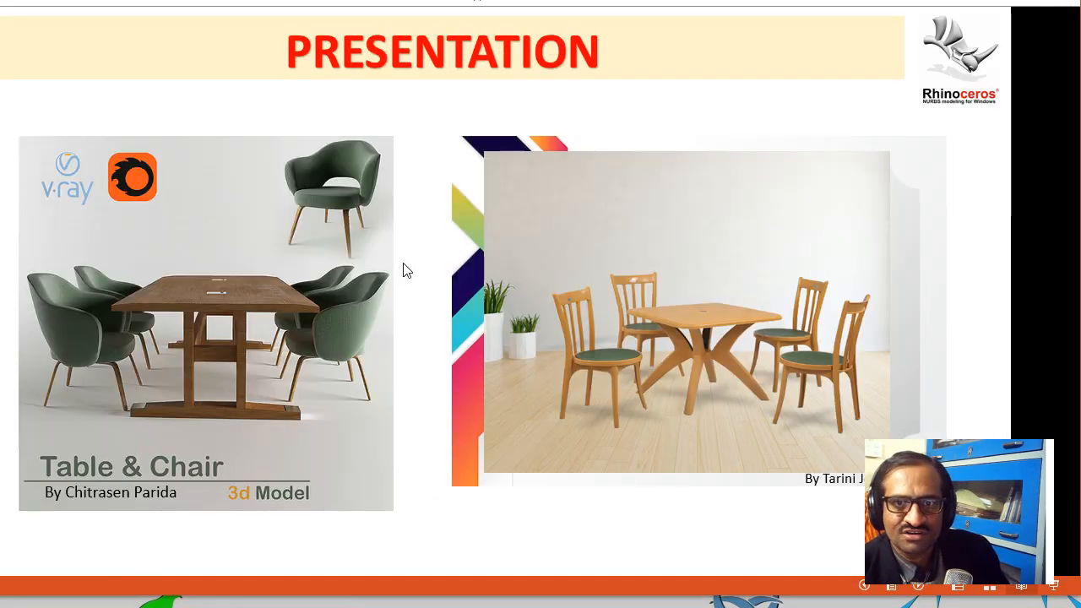